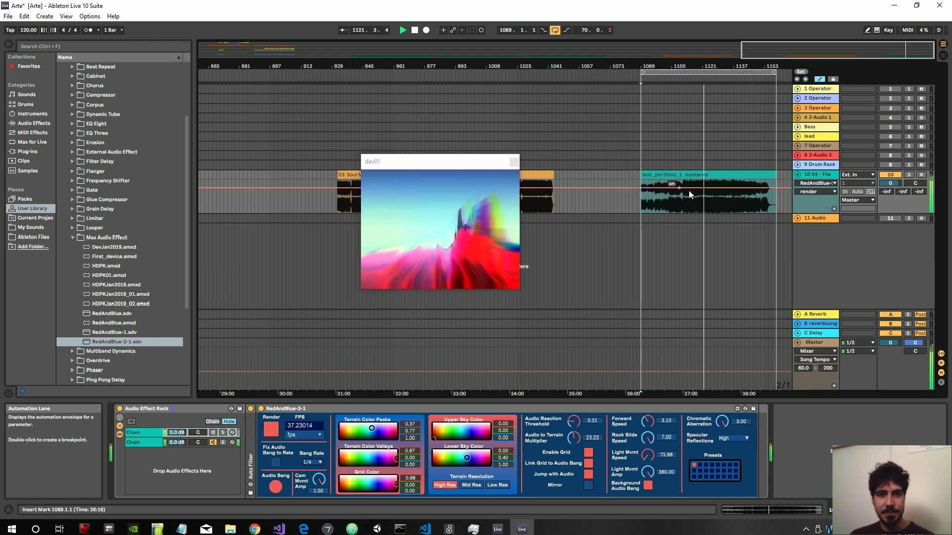
Step: Enlarge the dev01 render window and place it over the browser and arrangement, clear of the device controls
{"action": "left_click_drag", "start_coordinate": [409, 163], "coordinate": [267, 122]}
{"action": "left_click_drag", "start_coordinate": [335, 123], "coordinate": [222, 73]}
{"action": "left_click_drag", "start_coordinate": [272, 199], "coordinate": [472, 339]}
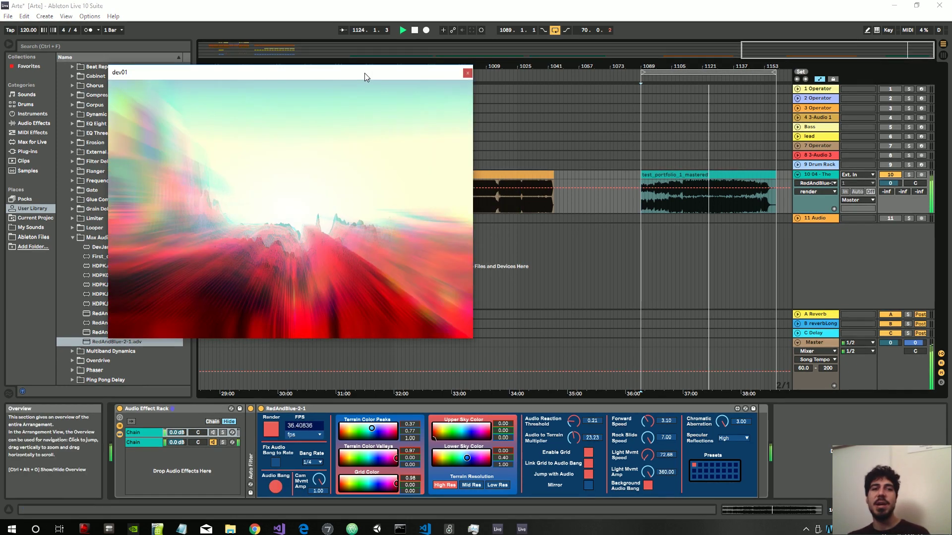
{"action": "left_click_drag", "start_coordinate": [365, 73], "coordinate": [357, 73]}
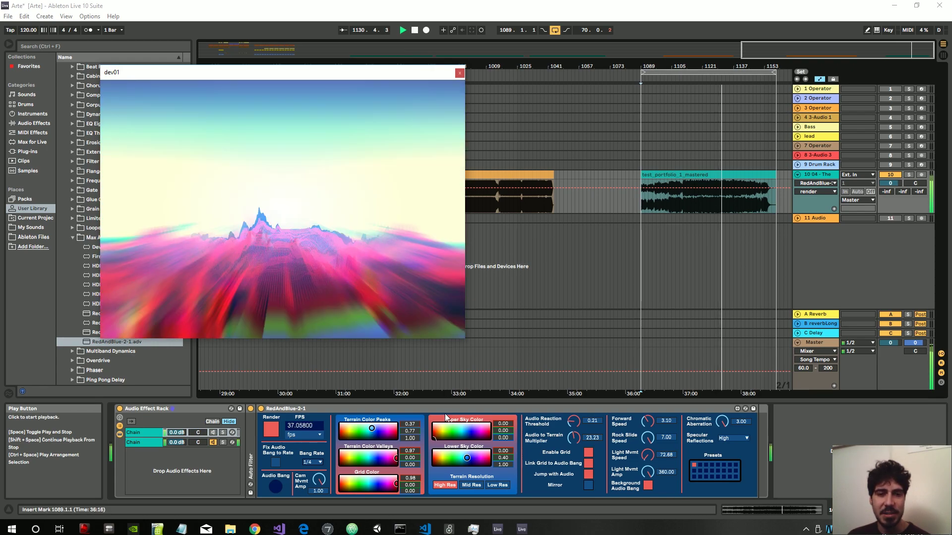
Step: Lower the volume, unfold the Auto Filter ahead of RedAndBlue-2-1 to view its settings, and fold it again
{"action": "left_click", "coordinate": [448, 410]}
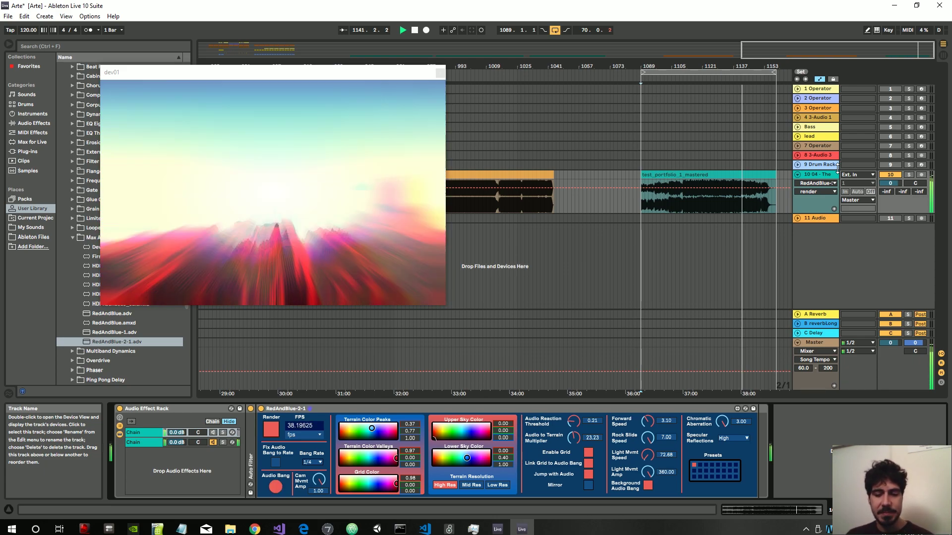
{"action": "key", "text": "XF86AudioLowerVolume"}
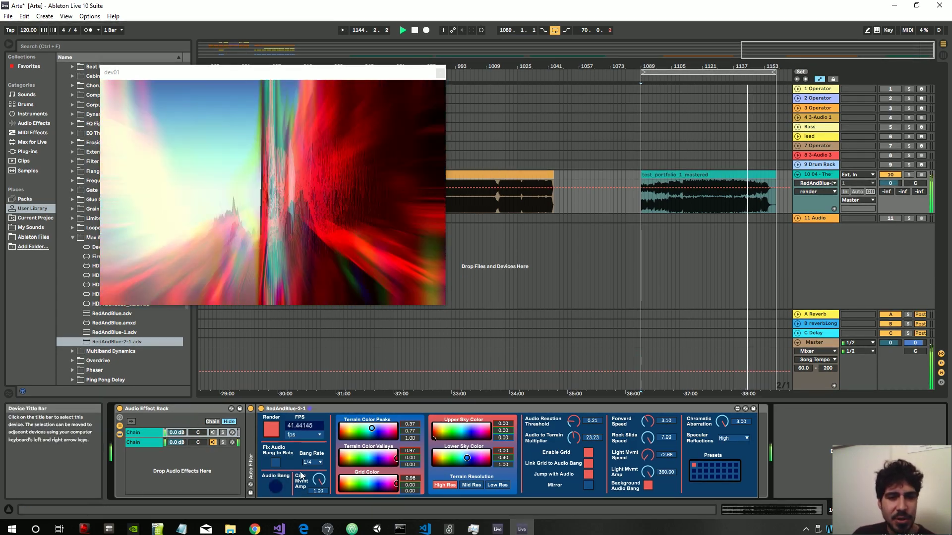
{"action": "double_click", "coordinate": [249, 445]}
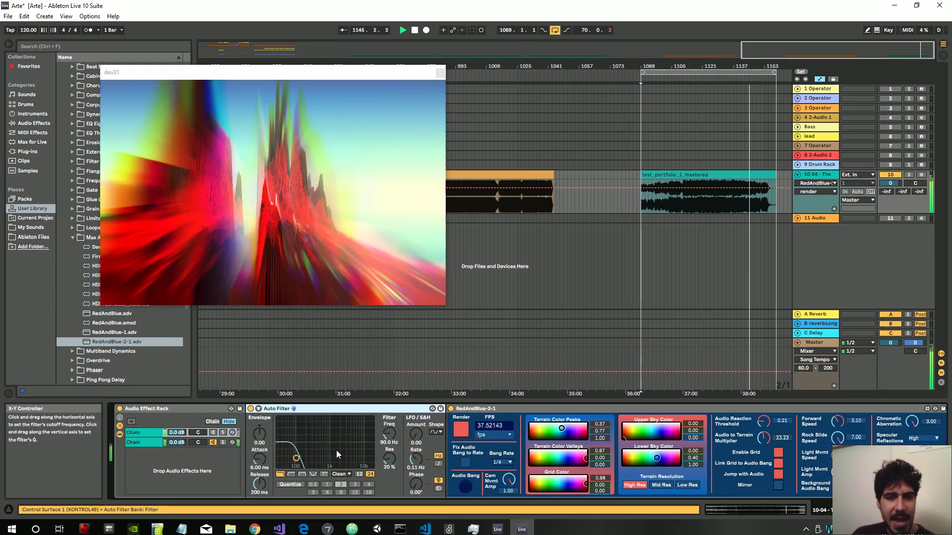
{"action": "left_click", "coordinate": [222, 433]}
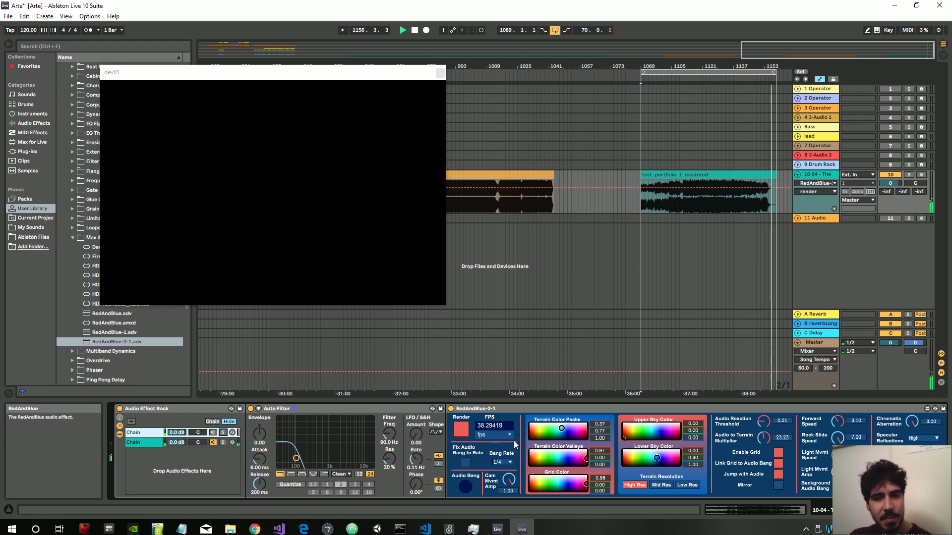
{"action": "double_click", "coordinate": [357, 410]}
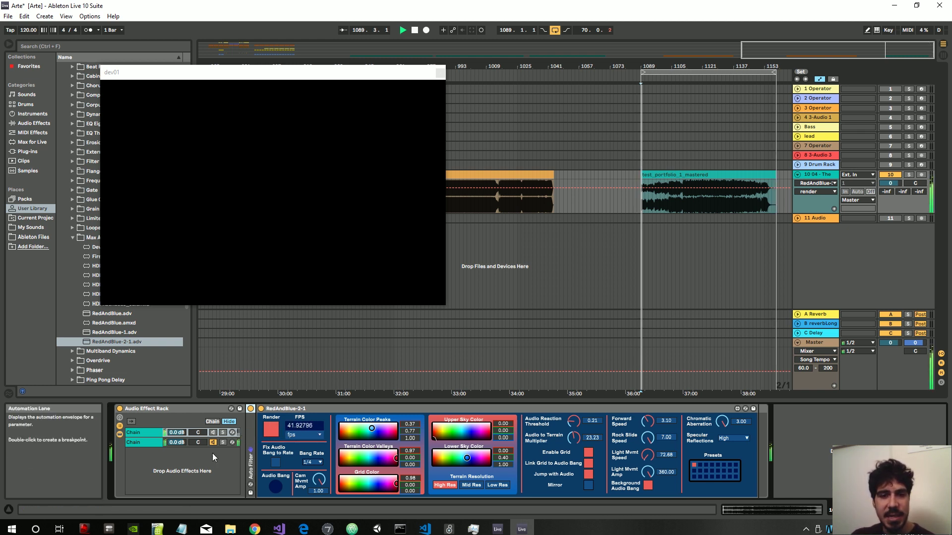
Step: Restart playback from bar 1109 of the test_portfolio_1_mastered clip and toggle Render off and back on in RedAndBlue-2-1
{"action": "left_click", "coordinate": [274, 432]}
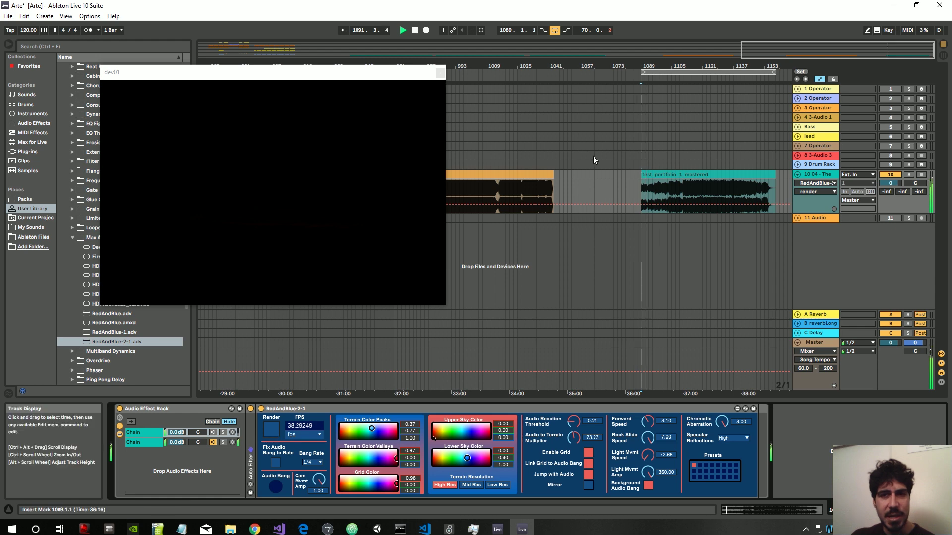
{"action": "left_click", "coordinate": [678, 187]}
{"action": "left_click", "coordinate": [271, 428]}
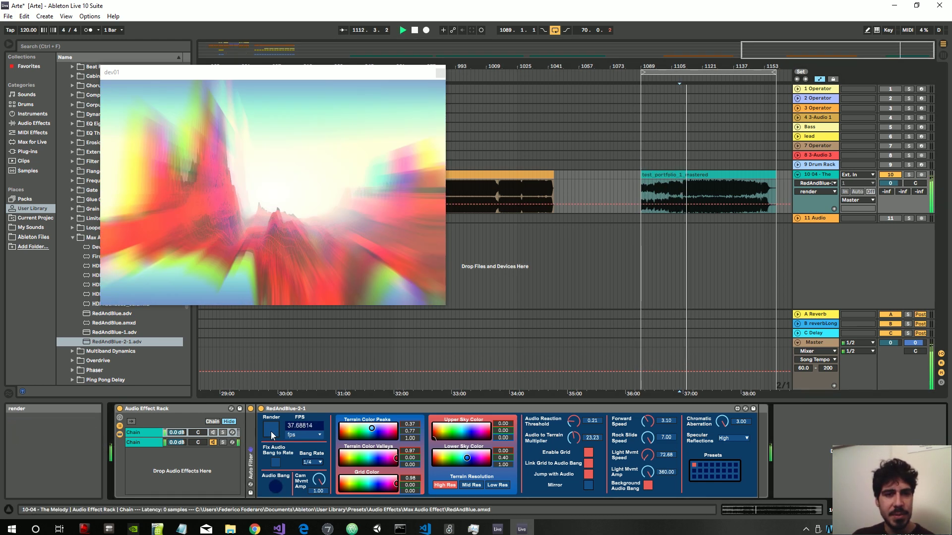
{"action": "left_click", "coordinate": [270, 431]}
{"action": "left_click", "coordinate": [271, 431]}
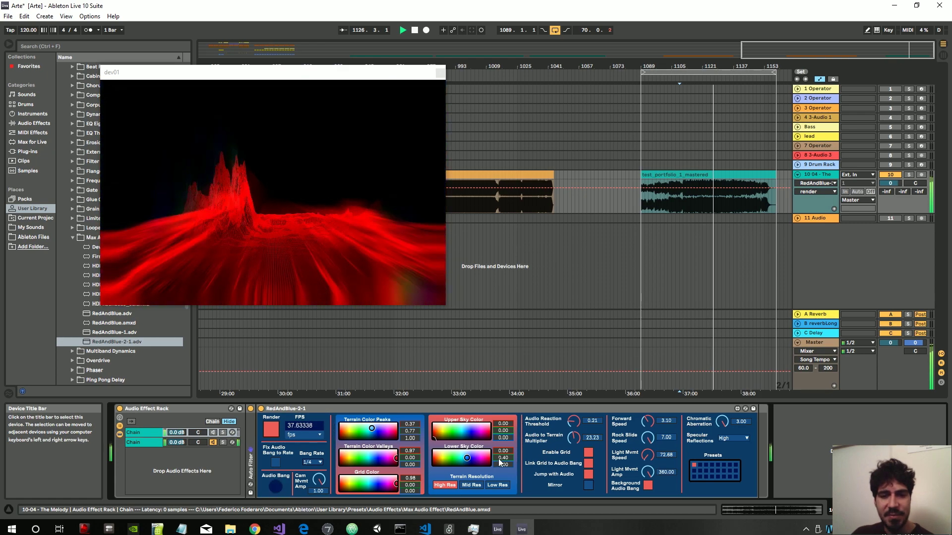
Step: Try the Mid Res and Low Res terrain resolutions
{"action": "left_click", "coordinate": [472, 485]}
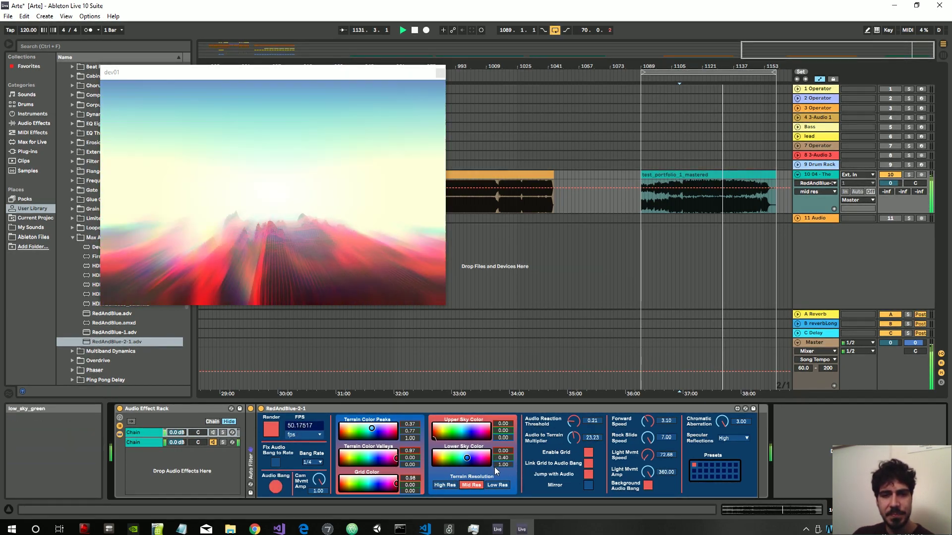
{"action": "left_click", "coordinate": [510, 483]}
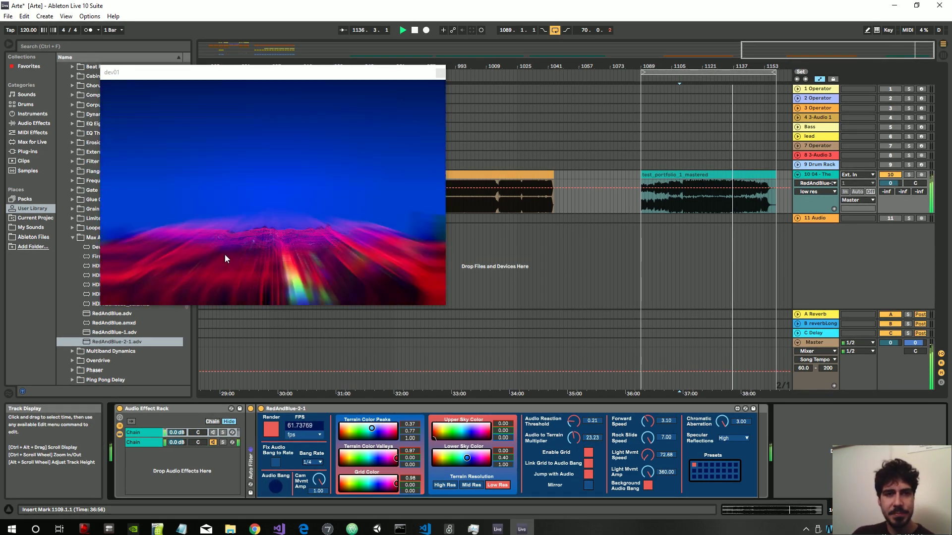
Step: View the dev01 render in full screen, return it to a window and shift that window slightly
{"action": "left_click", "coordinate": [350, 230]}
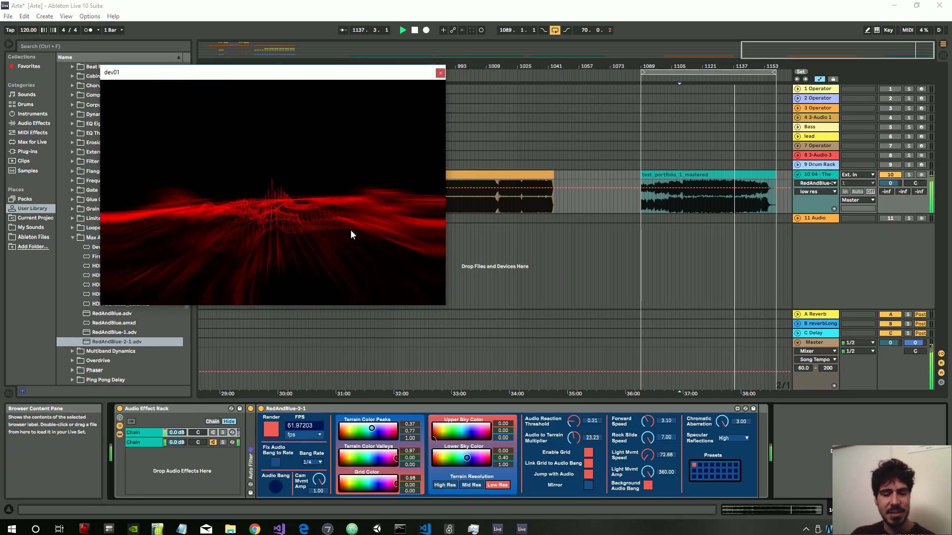
{"action": "key", "text": "Escape"}
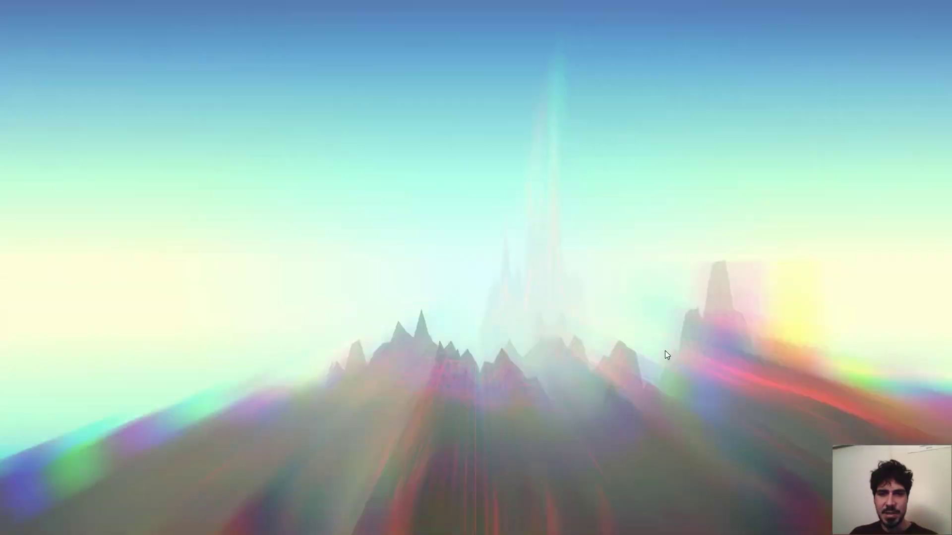
{"action": "key", "text": "Escape"}
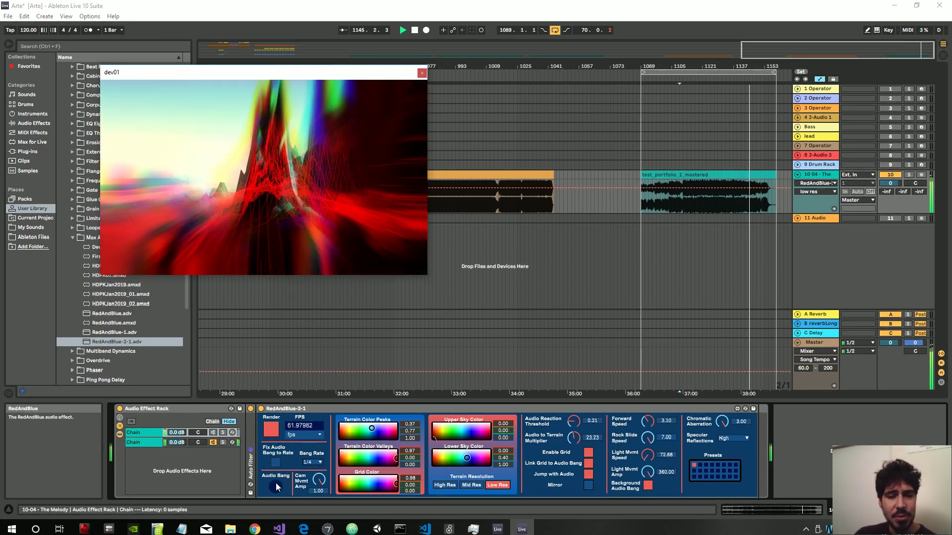
{"action": "left_click_drag", "start_coordinate": [338, 74], "coordinate": [341, 78]}
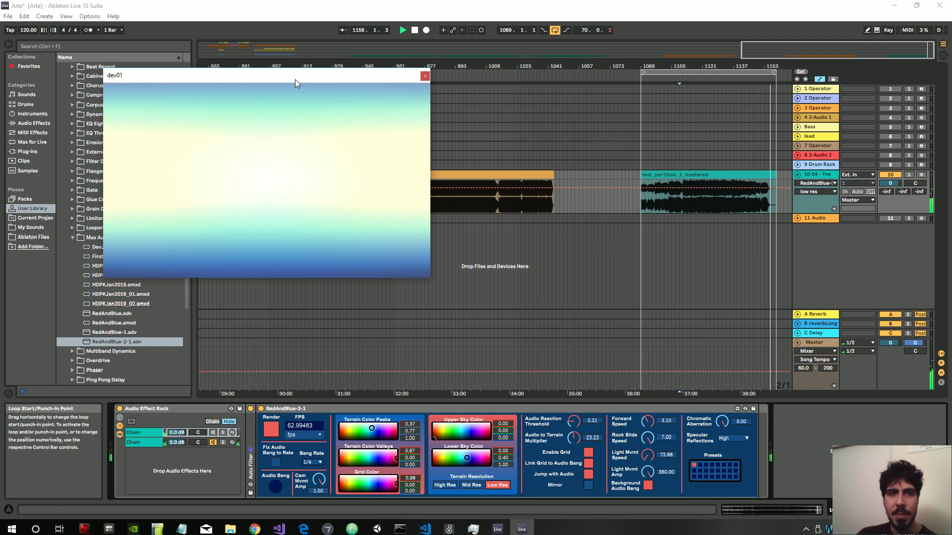
{"action": "left_click_drag", "start_coordinate": [296, 80], "coordinate": [290, 95]}
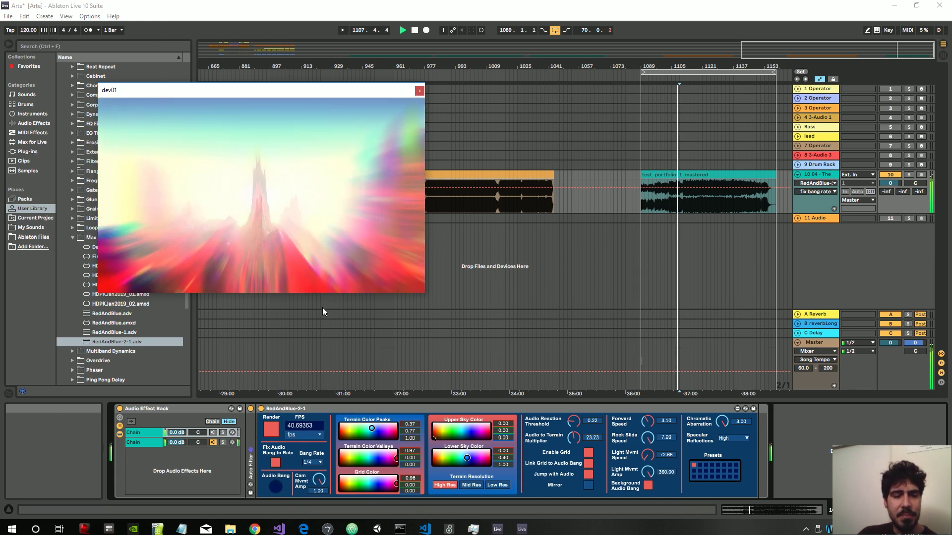
Step: Try a Bang Rate of 1/8, set it to 1/32, and toggle Fix Audio Bang to Rate on track 10's device
{"action": "left_click", "coordinate": [311, 462]}
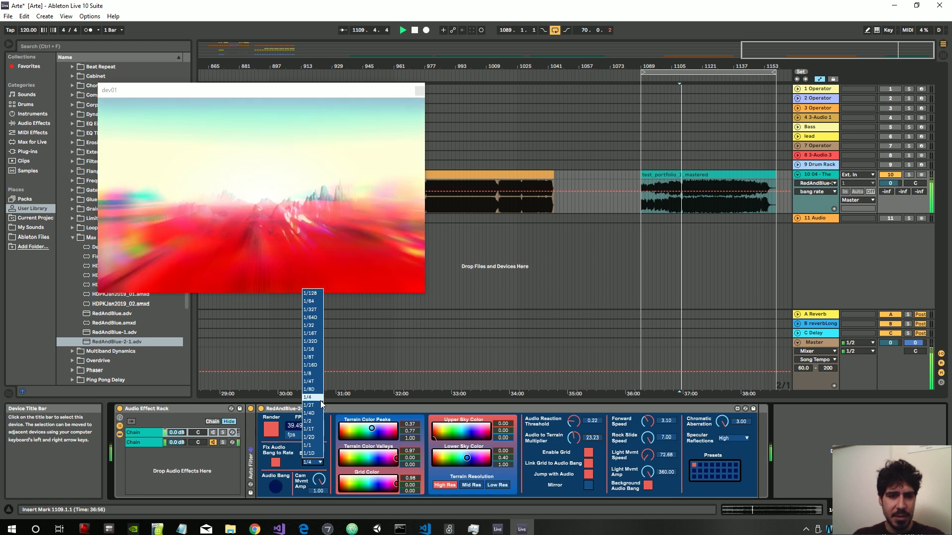
{"action": "left_click", "coordinate": [313, 374]}
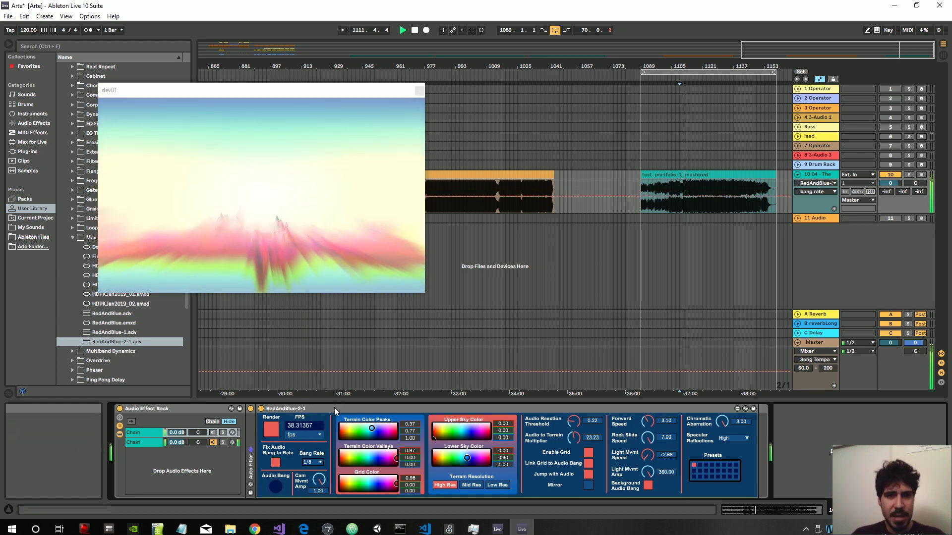
{"action": "left_click", "coordinate": [317, 463]}
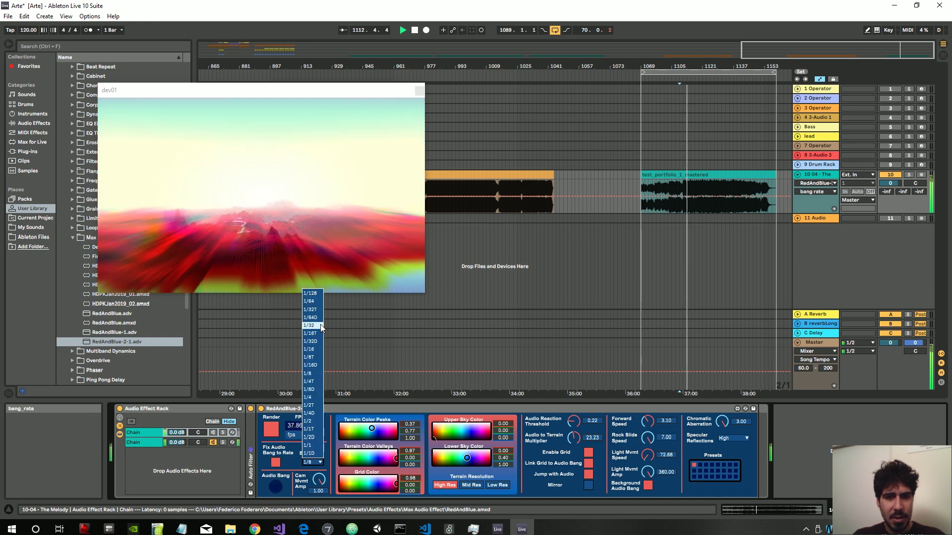
{"action": "left_click", "coordinate": [320, 324]}
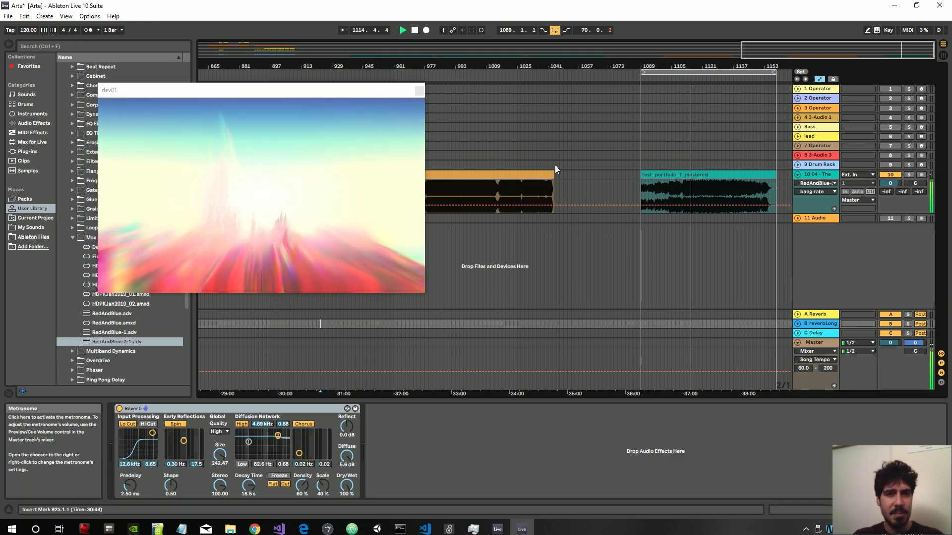
{"action": "left_click", "coordinate": [692, 177]}
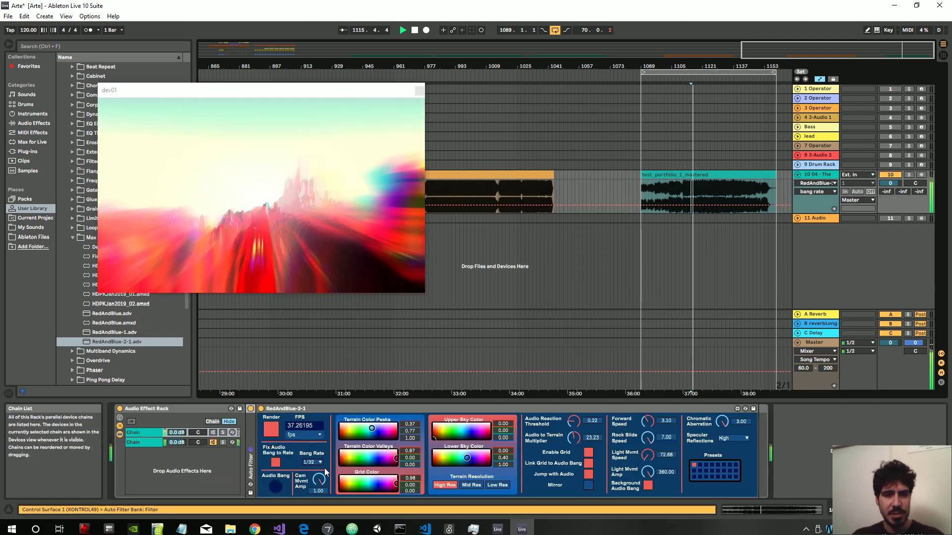
{"action": "left_click", "coordinate": [276, 464]}
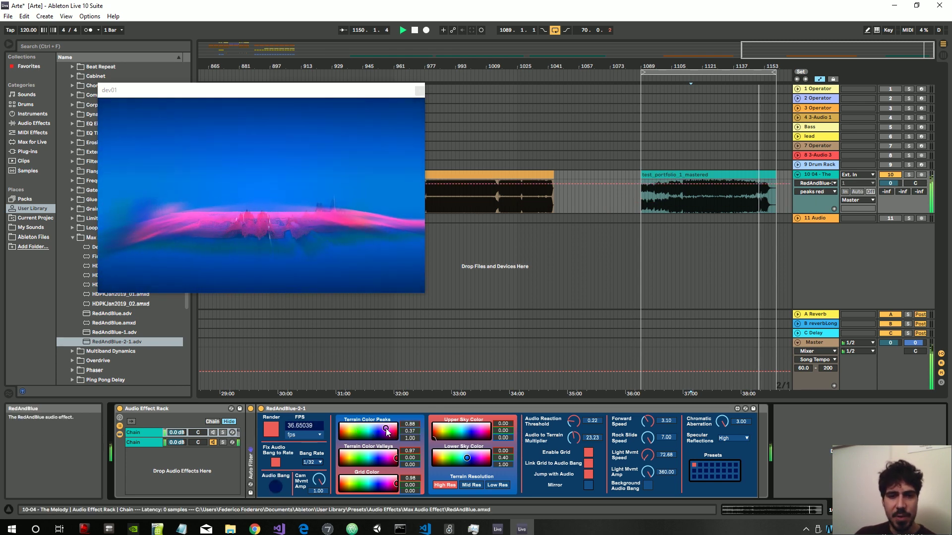
Step: Recolour the terrain, trying several colours and ending with green valleys (0.14, 1.00, 0.38) and blue peaks (0.00, 0.12, 0.97)
{"action": "mouse_move", "coordinate": [387, 432]}
{"action": "left_mouse_down"}
{"action": "mouse_move", "coordinate": [363, 427]}
{"action": "mouse_move", "coordinate": [390, 433]}
{"action": "mouse_move", "coordinate": [387, 463]}
{"action": "mouse_move", "coordinate": [368, 462]}
{"action": "left_mouse_up"}
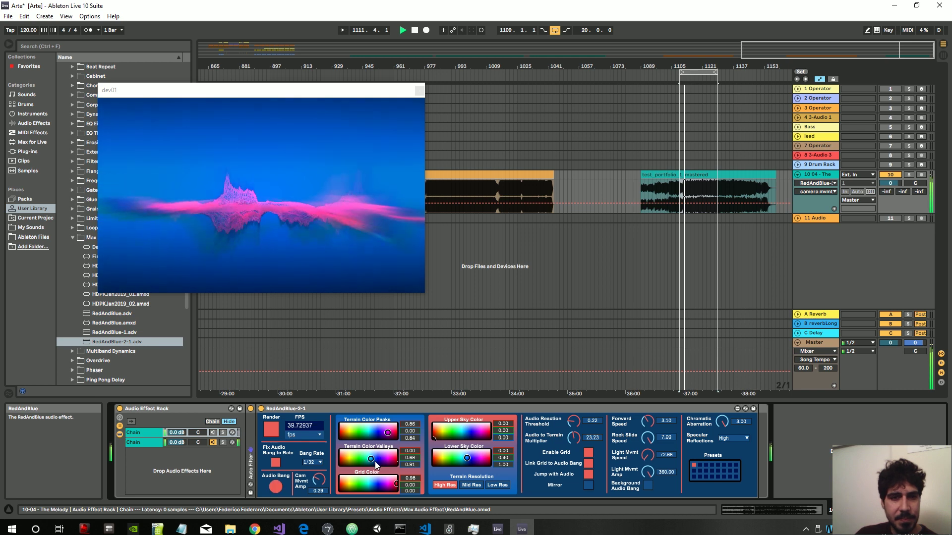
{"action": "left_click_drag", "start_coordinate": [391, 465], "coordinate": [382, 464]}
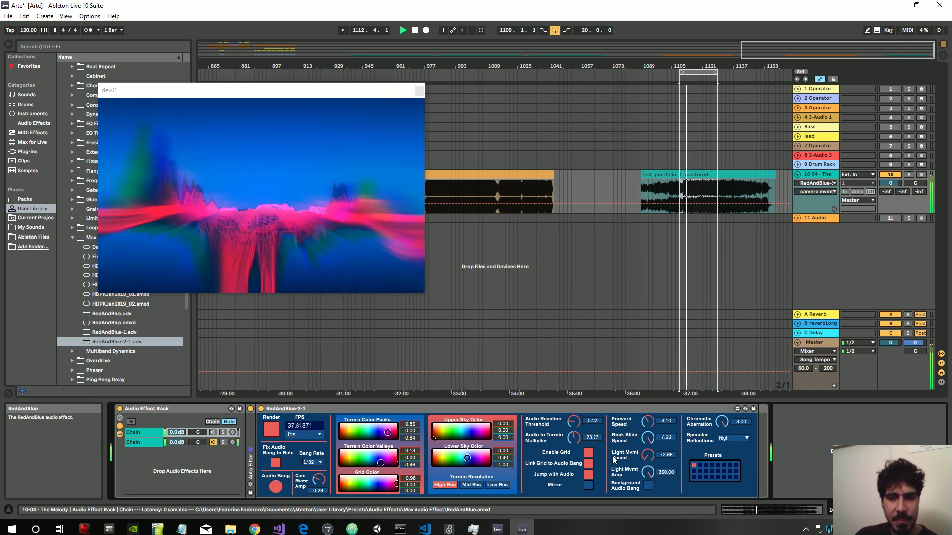
{"action": "left_click_drag", "start_coordinate": [391, 461], "coordinate": [397, 457]}
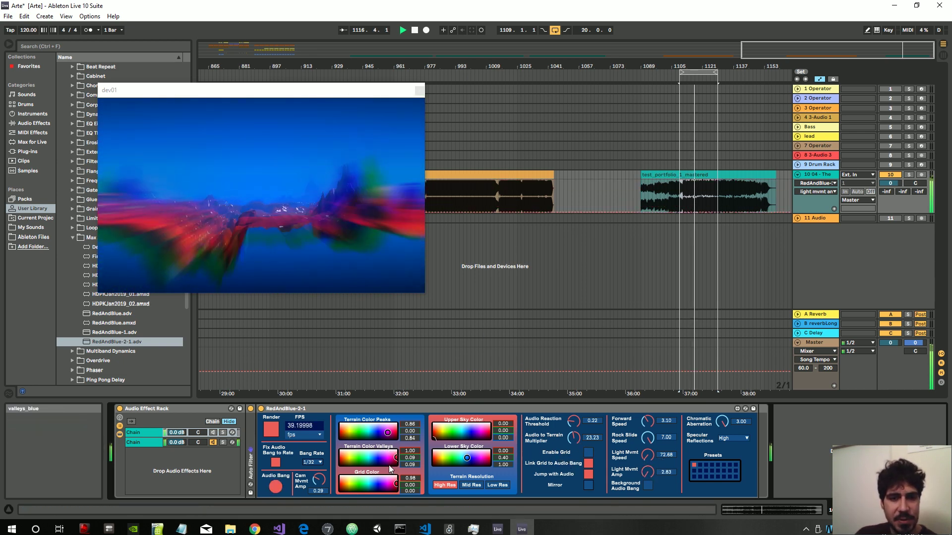
{"action": "left_click_drag", "start_coordinate": [378, 463], "coordinate": [380, 455]}
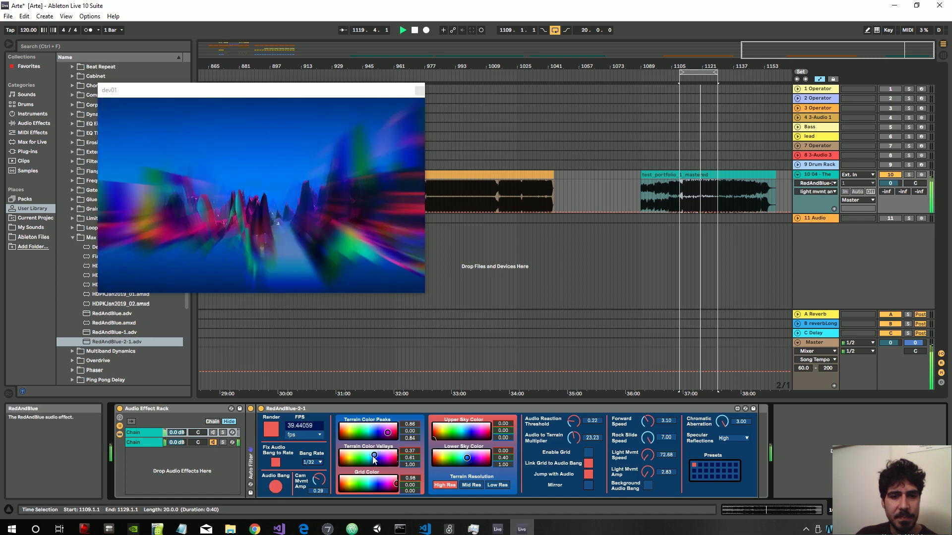
{"action": "left_click", "coordinate": [362, 457]}
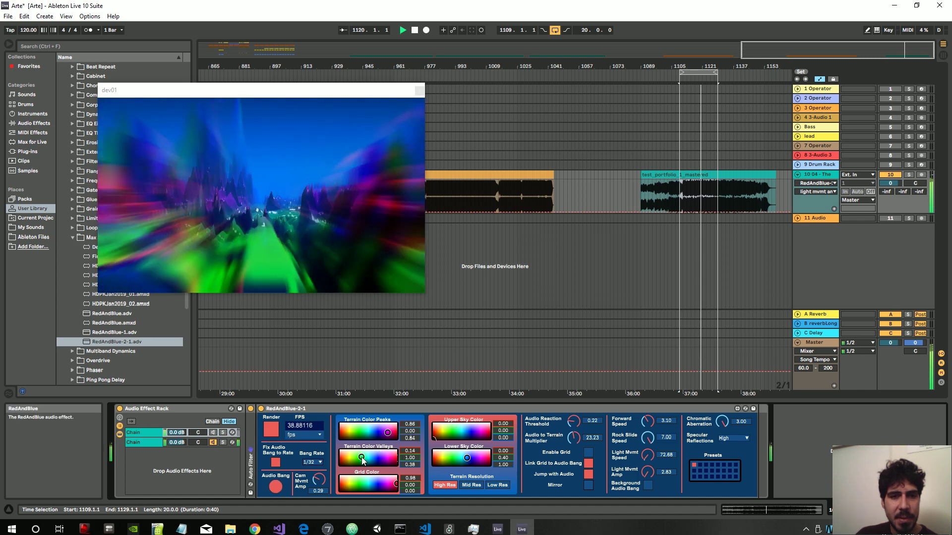
{"action": "left_click", "coordinate": [384, 430]}
{"action": "left_click", "coordinate": [376, 431]}
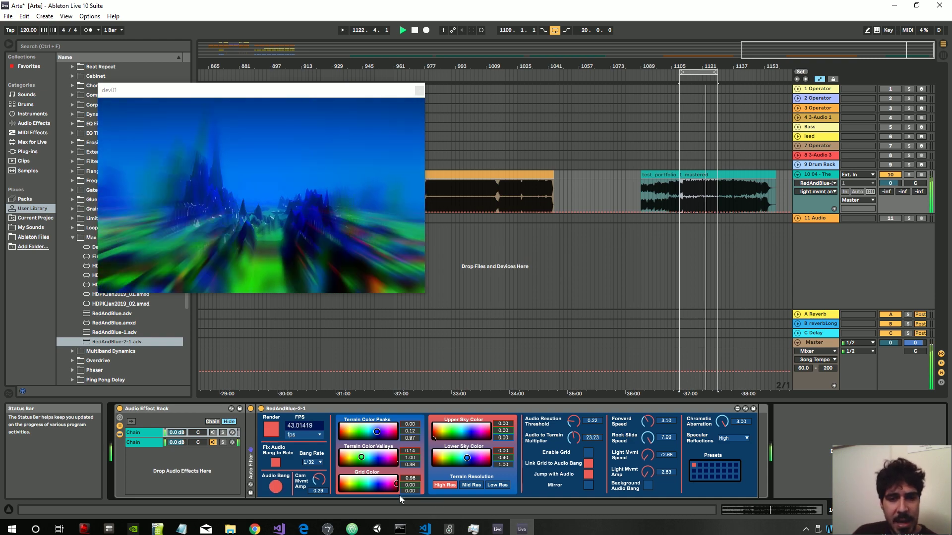
Step: Enable the grid and try several grid colours, settling on crimson (0.81, 0.00, 0.13)
{"action": "left_click", "coordinate": [587, 450]}
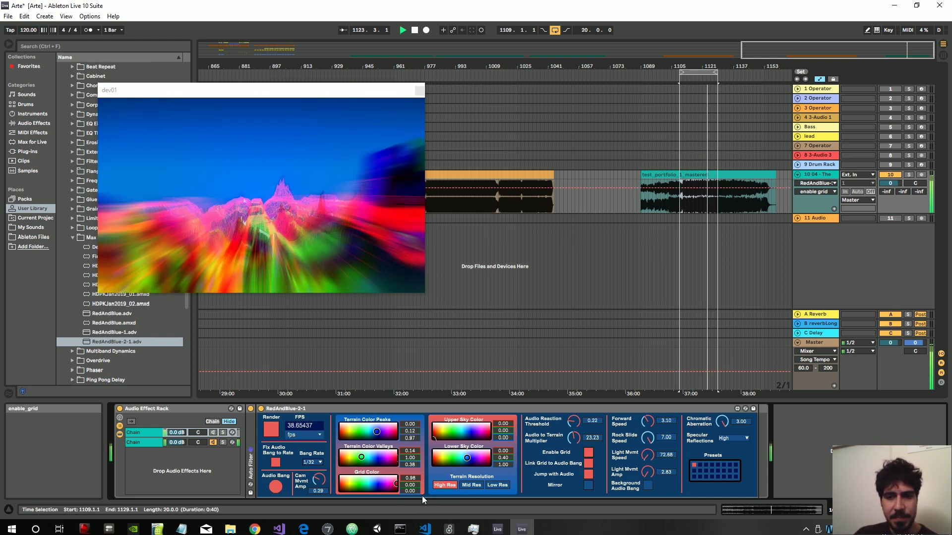
{"action": "left_click", "coordinate": [378, 477]}
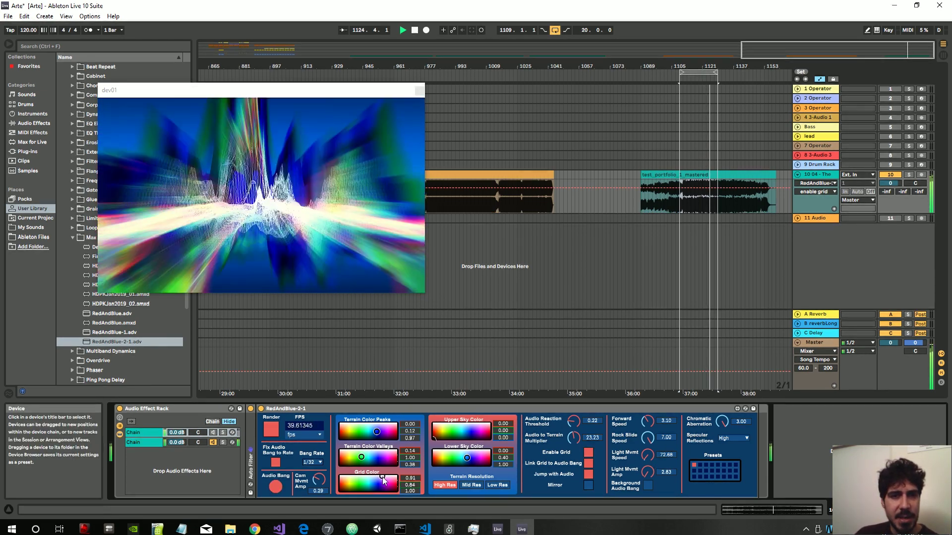
{"action": "left_click", "coordinate": [355, 485]}
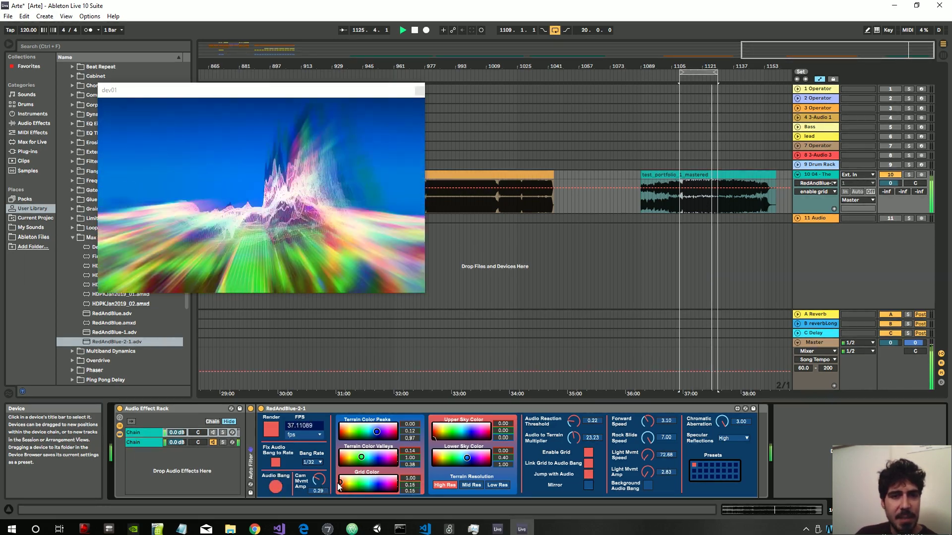
{"action": "left_click", "coordinate": [356, 479]}
{"action": "left_click", "coordinate": [391, 486]}
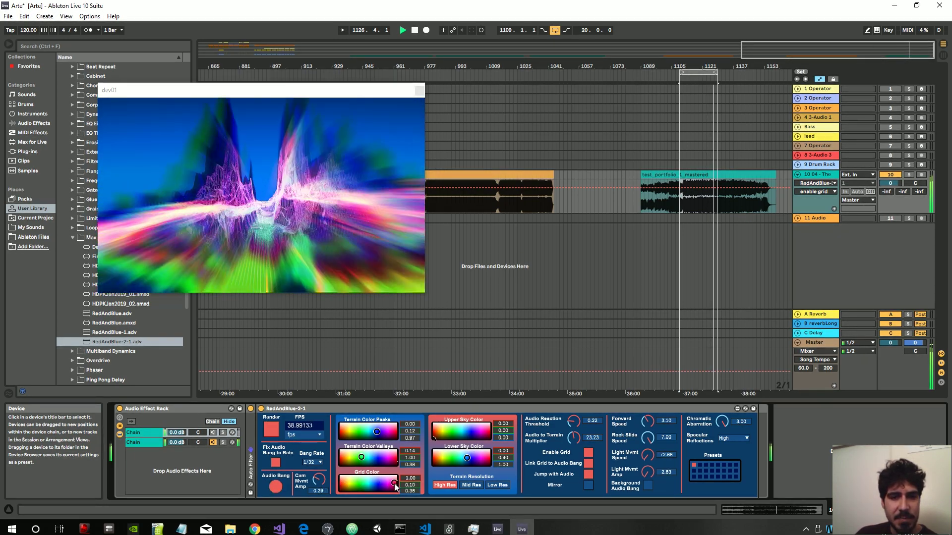
{"action": "left_click", "coordinate": [395, 485]}
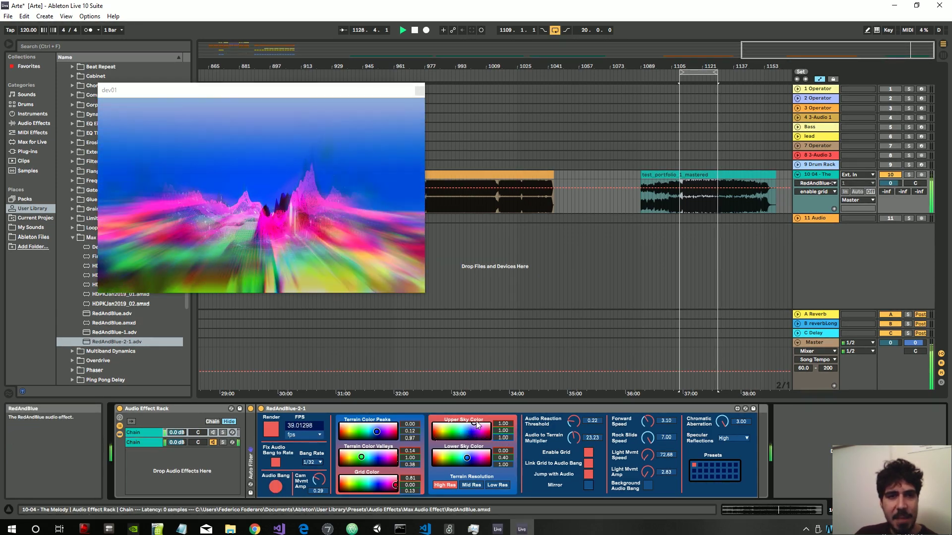
Step: Set the Upper Sky Color to a deep blue
{"action": "left_click", "coordinate": [470, 435]}
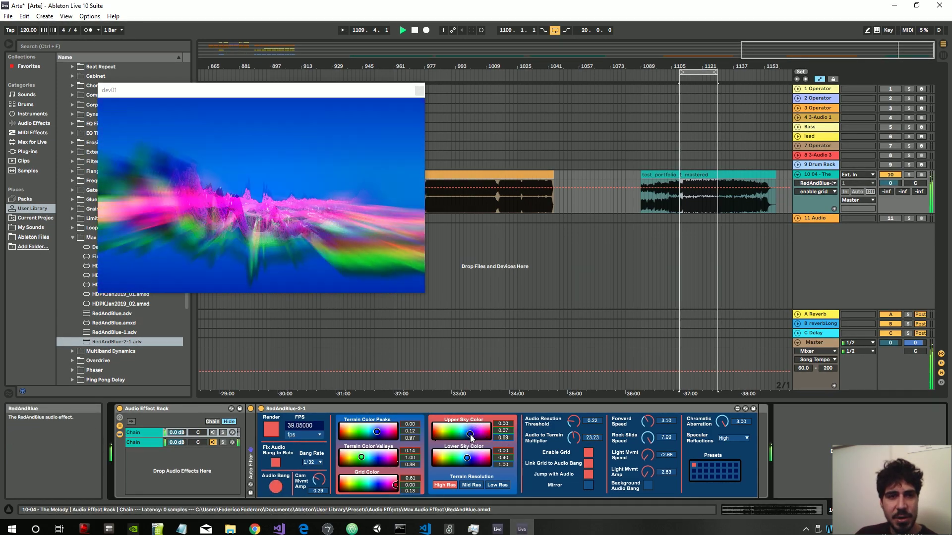
Step: Set the Upper Sky Color to white (1.00, 1.00, 1.00), then enlarge and reposition the visual preview window
{"action": "left_click_drag", "start_coordinate": [470, 437], "coordinate": [475, 423]}
{"action": "left_click_drag", "start_coordinate": [422, 294], "coordinate": [488, 374]}
{"action": "left_click_drag", "start_coordinate": [369, 98], "coordinate": [346, 48]}
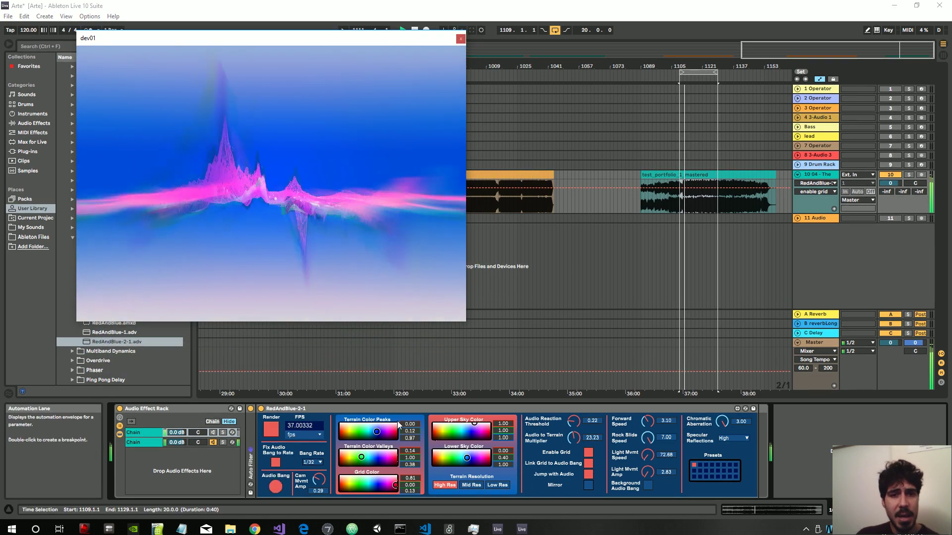
Step: Try magenta and red sky colours, then set both the Upper and Lower Sky Color to black (0.00, 0.00, 0.00)
{"action": "mouse_move", "coordinate": [442, 430]}
{"action": "left_mouse_down"}
{"action": "mouse_move", "coordinate": [493, 434]}
{"action": "mouse_move", "coordinate": [481, 434]}
{"action": "mouse_move", "coordinate": [493, 466]}
{"action": "mouse_move", "coordinate": [460, 459]}
{"action": "mouse_move", "coordinate": [490, 461]}
{"action": "left_mouse_up"}
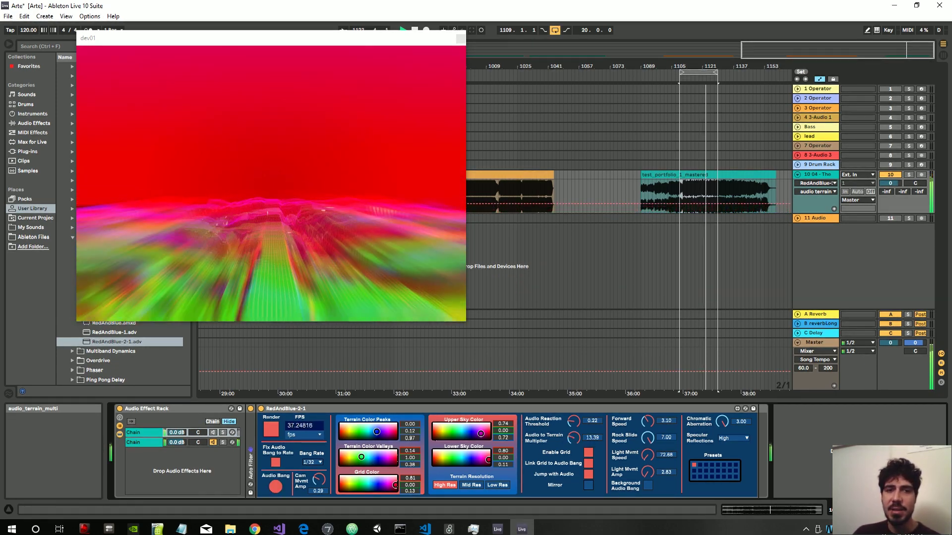
{"action": "mouse_move", "coordinate": [442, 448]}
{"action": "left_mouse_down"}
{"action": "mouse_move", "coordinate": [478, 433]}
{"action": "mouse_move", "coordinate": [476, 465]}
{"action": "left_mouse_up"}
{"action": "left_click_drag", "start_coordinate": [465, 425], "coordinate": [471, 439]}
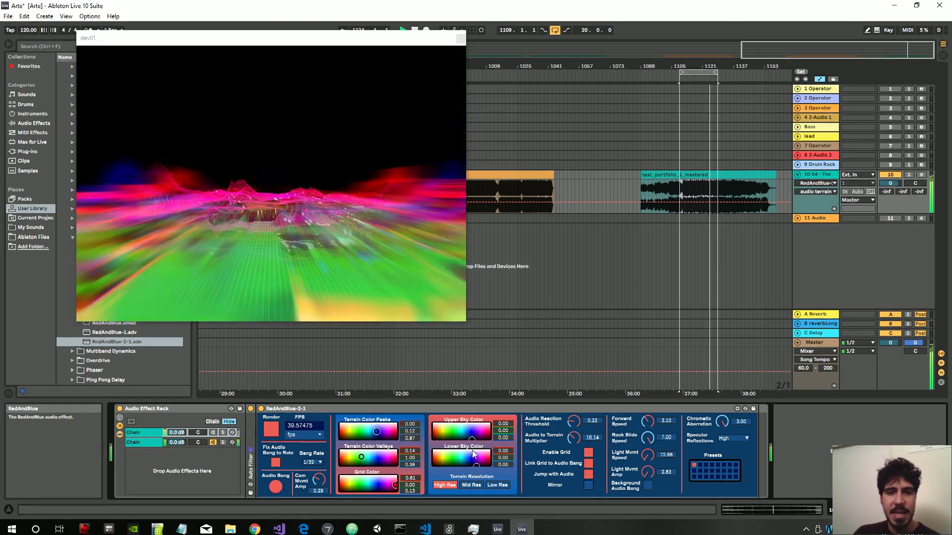
Step: Try Audio to Terrain Multiplier values of 49.21 and 0.00, set Cam Mvmt Amp to 1.00, and set the multiplier to 23.23
{"action": "mouse_move", "coordinate": [574, 437]}
{"action": "left_mouse_down"}
{"action": "mouse_move", "coordinate": [574, 416]}
{"action": "mouse_move", "coordinate": [574, 438]}
{"action": "left_mouse_up"}
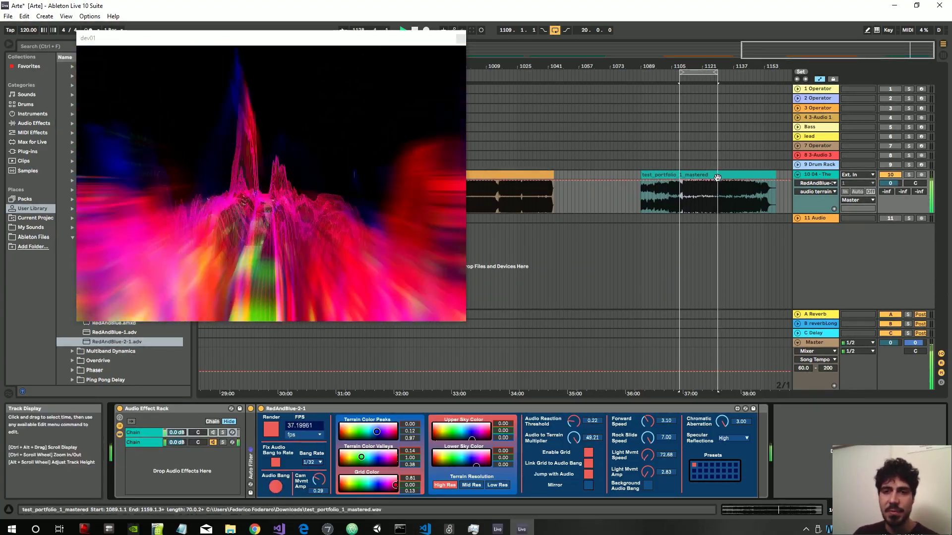
{"action": "left_click_drag", "start_coordinate": [575, 440], "coordinate": [575, 476]}
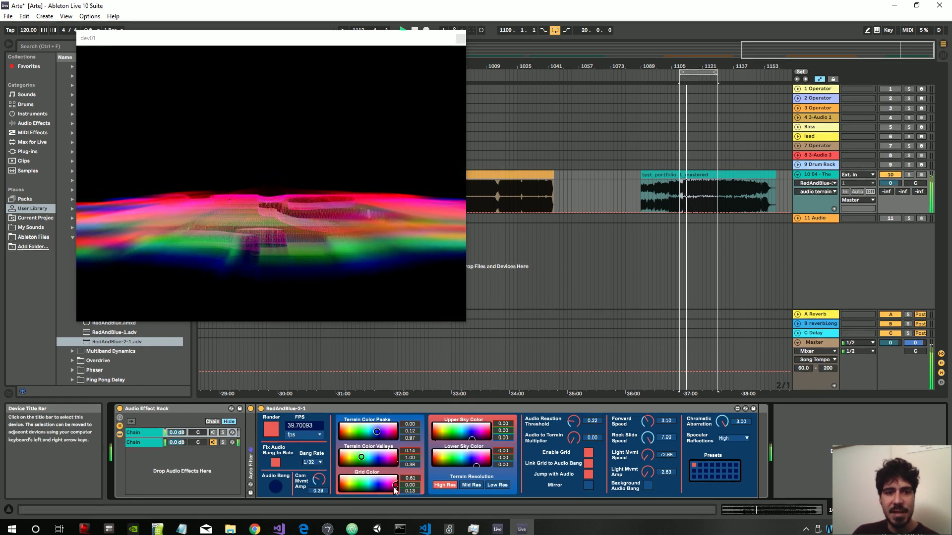
{"action": "left_click_drag", "start_coordinate": [315, 484], "coordinate": [315, 461]}
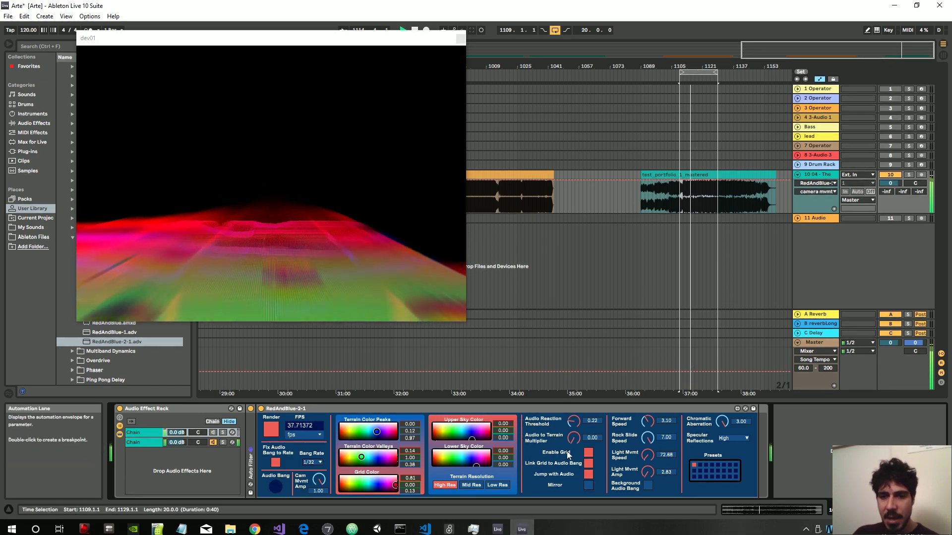
{"action": "left_click_drag", "start_coordinate": [576, 443], "coordinate": [576, 426]}
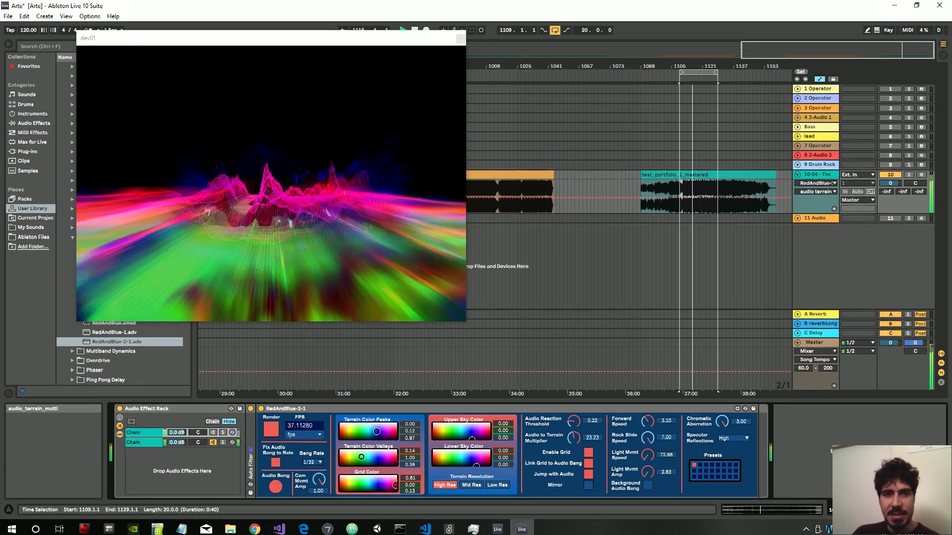
Step: Try the terrain with Enable Grid and Link Grid to Audio Bang toggled
{"action": "left_click", "coordinate": [588, 453]}
{"action": "left_click", "coordinate": [588, 453]}
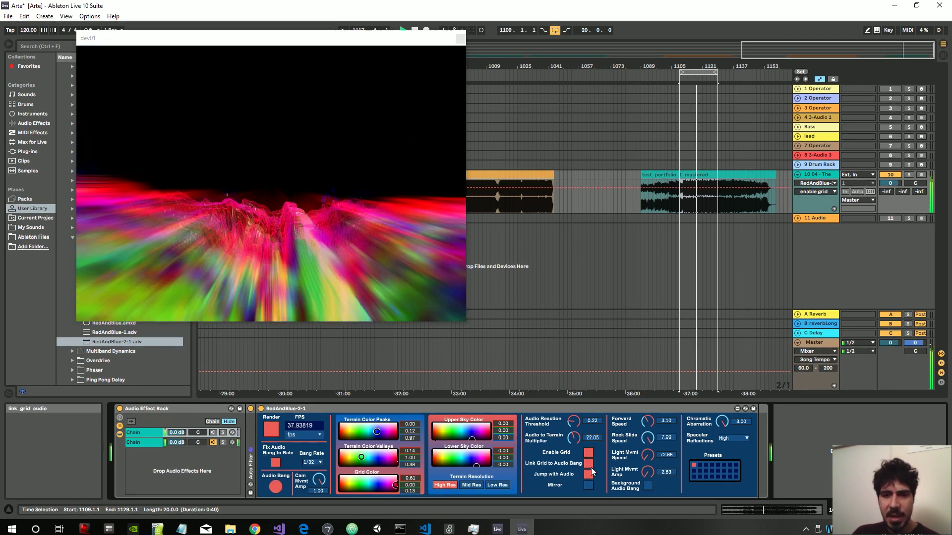
{"action": "left_click", "coordinate": [588, 464]}
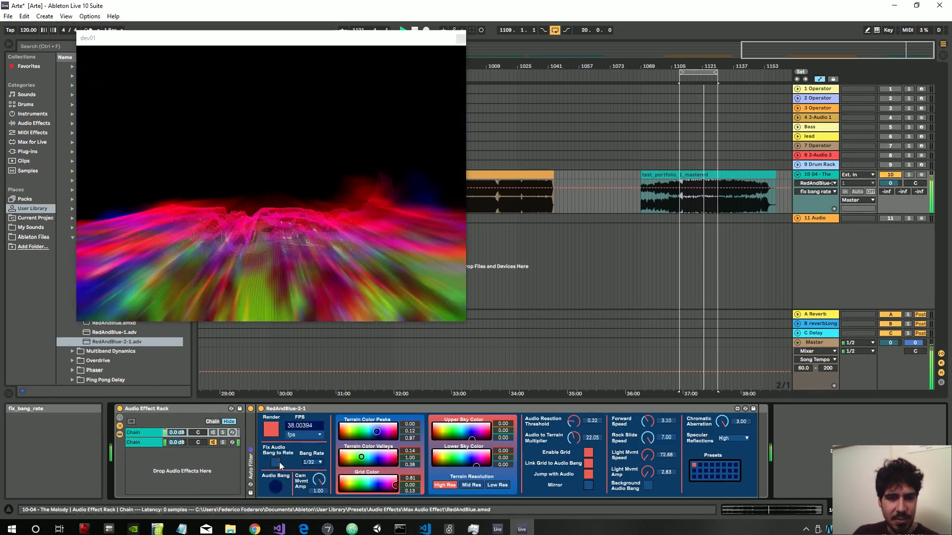
Step: Toggle Fix Audio Bang to Rate, leaving it enabled, and set the Bang Rate to 1/2
{"action": "left_click", "coordinate": [276, 462]}
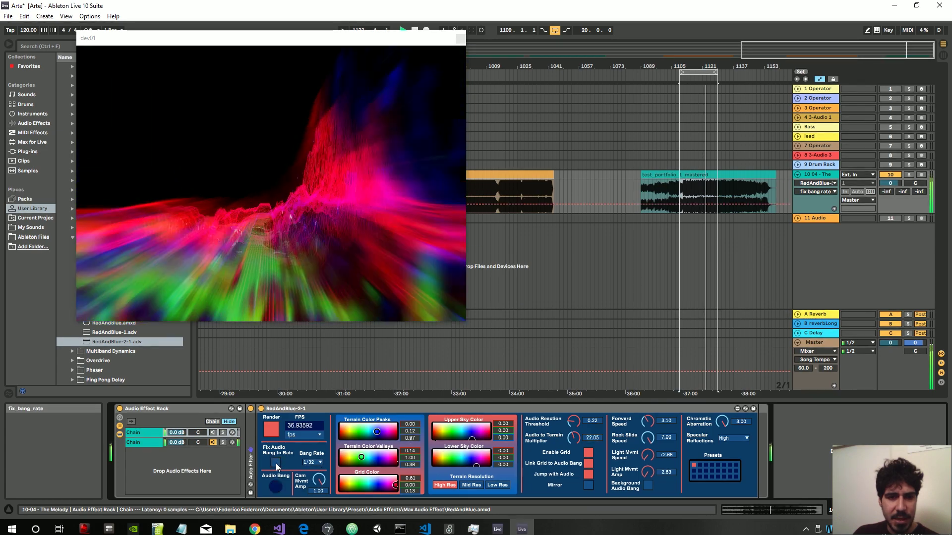
{"action": "left_click", "coordinate": [275, 462]}
{"action": "left_click", "coordinate": [277, 462]}
{"action": "left_click", "coordinate": [311, 462]}
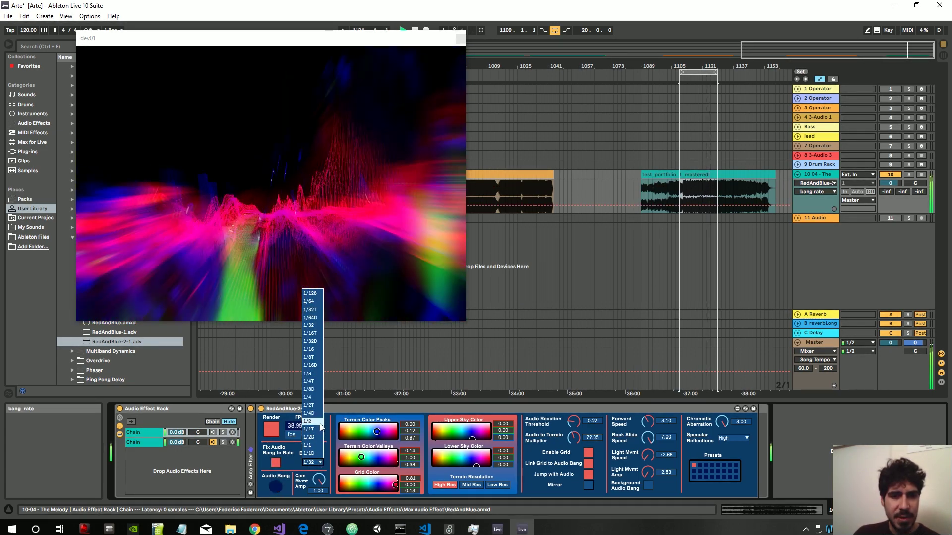
{"action": "left_click", "coordinate": [320, 423]}
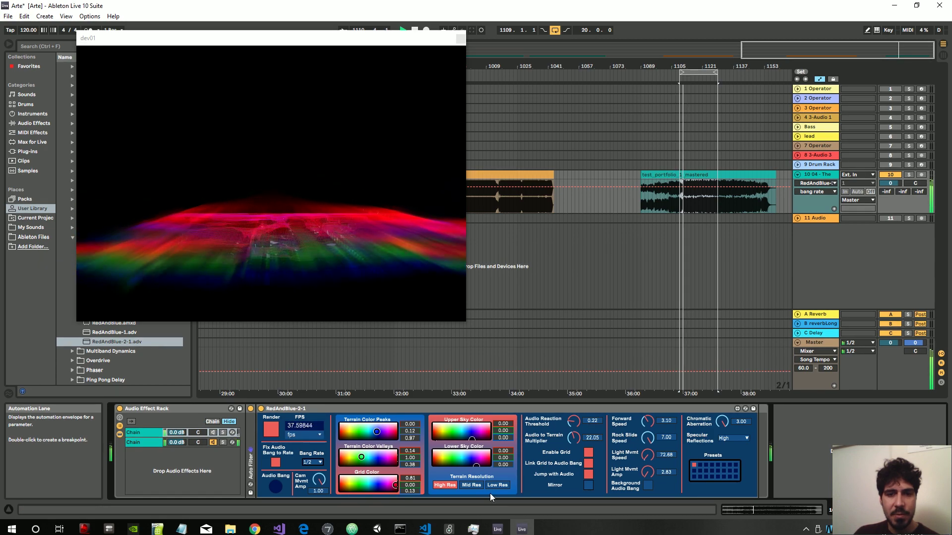
Step: Set the Grid Color to pale pink (1.00, 0.73, 0.73) and compare the grid with Link Grid to Audio Bang off and on
{"action": "left_click", "coordinate": [397, 476]}
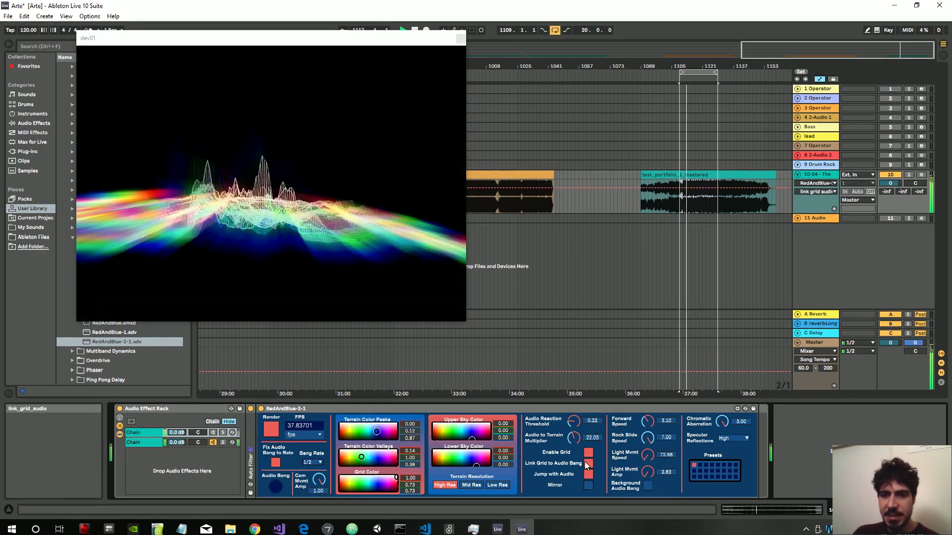
{"action": "left_click", "coordinate": [590, 463]}
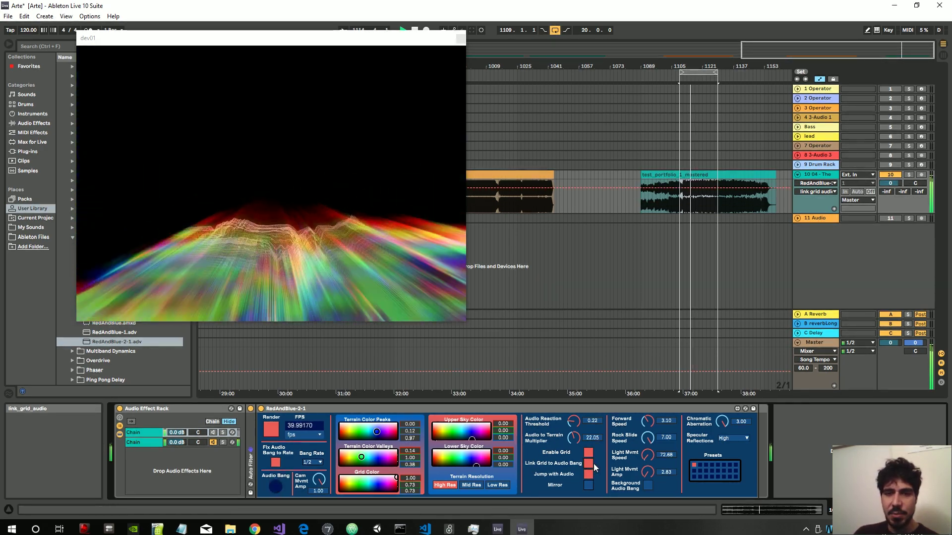
{"action": "left_click", "coordinate": [588, 464]}
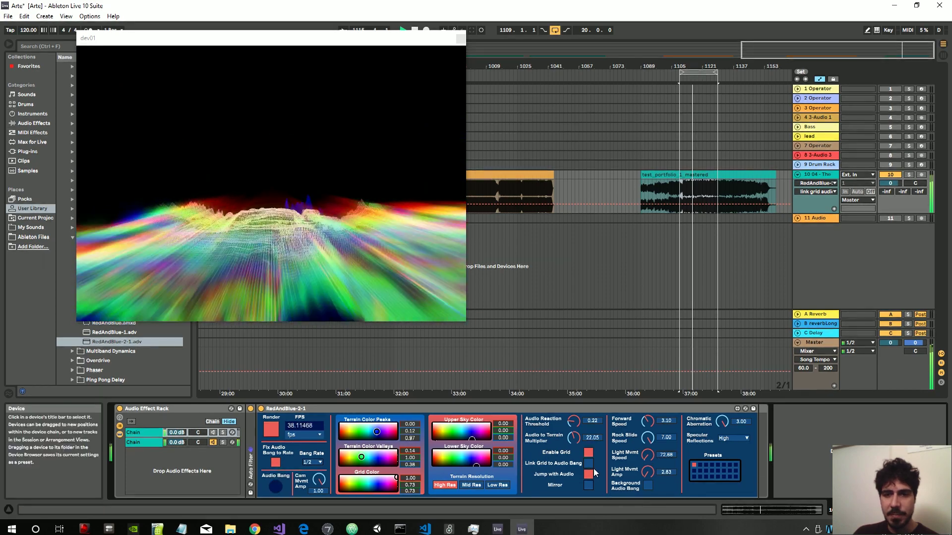
{"action": "left_click", "coordinate": [588, 452]}
{"action": "left_click", "coordinate": [589, 453]}
{"action": "left_click", "coordinate": [588, 474]}
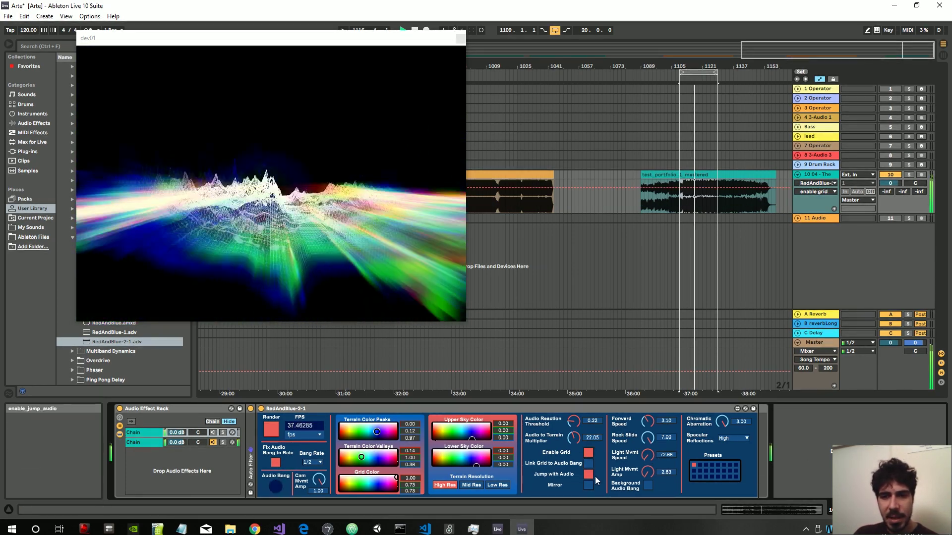
{"action": "left_click", "coordinate": [589, 463]}
Step: Try the terrain motion with Jump with Audio off and on
{"action": "left_click", "coordinate": [586, 474]}
{"action": "left_click", "coordinate": [586, 473]}
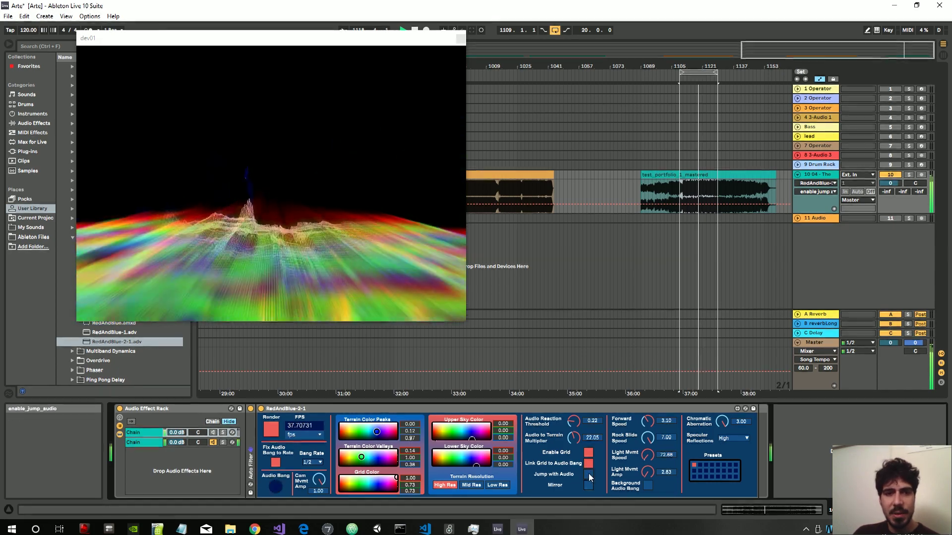
{"action": "left_click", "coordinate": [588, 474]}
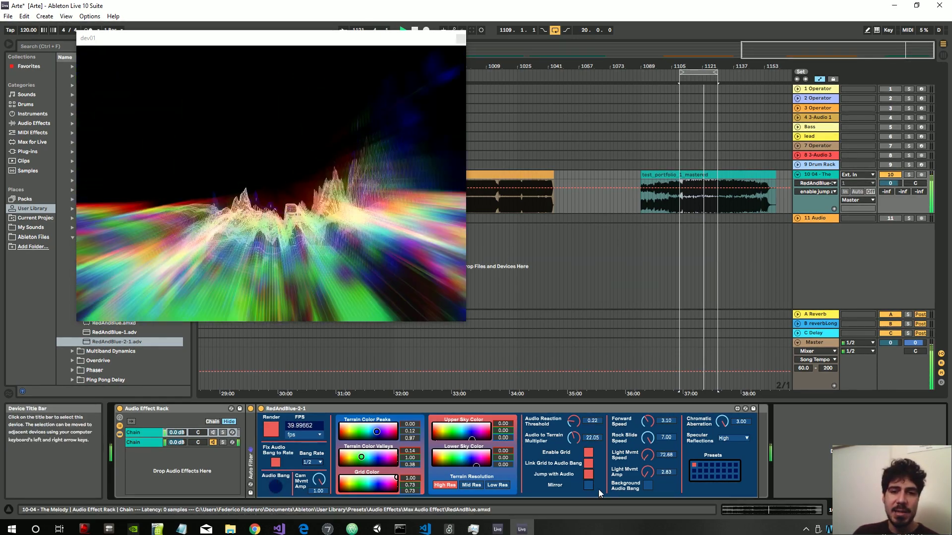
{"action": "left_click", "coordinate": [585, 473]}
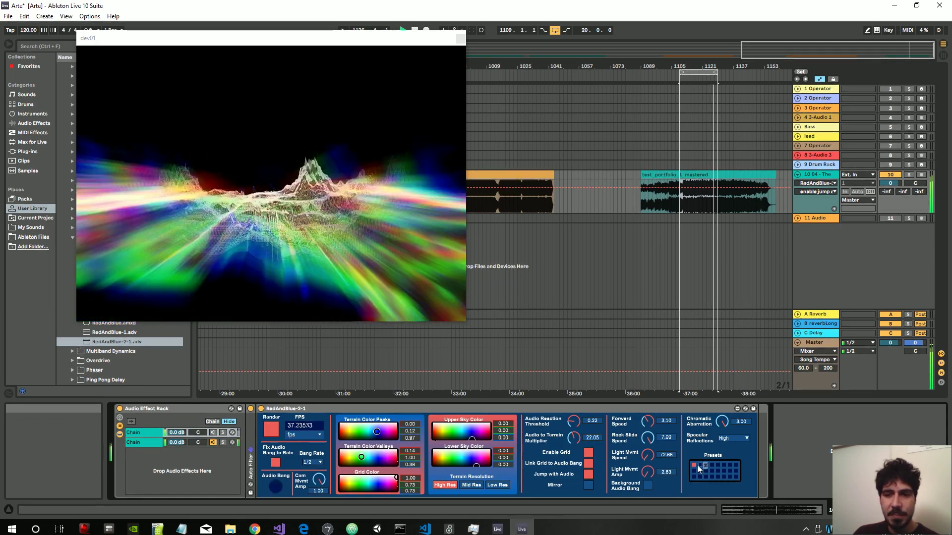
Step: Recall the first preset and lower its Audio to Terrain Multiplier to 17.32, toggling Background Audio Bang and Jump with Audio
{"action": "left_click", "coordinate": [697, 465]}
{"action": "left_click", "coordinate": [647, 485]}
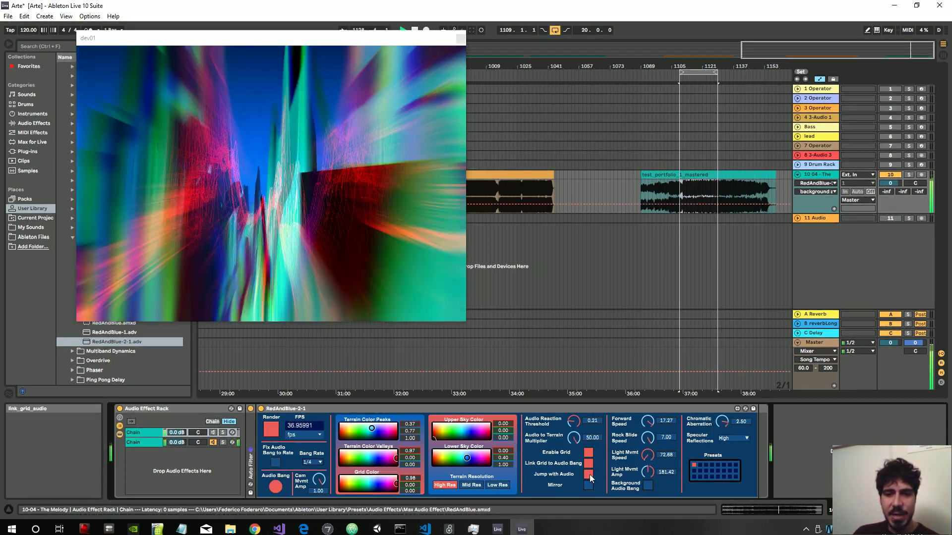
{"action": "left_click", "coordinate": [589, 476]}
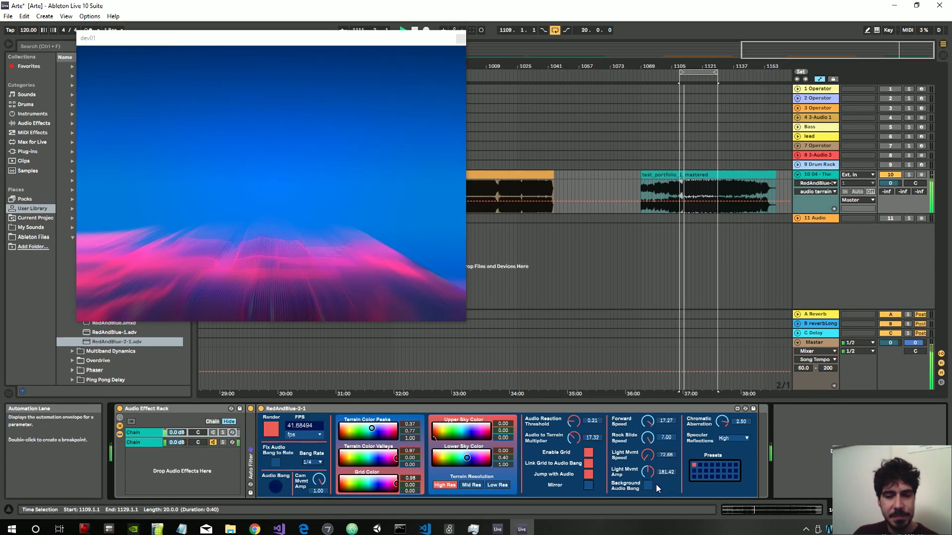
Step: Set the Forward Speed to 3.48, enable Mirror, and reduce Chromatic Aberration to 0.43
{"action": "left_click_drag", "start_coordinate": [648, 422], "coordinate": [647, 449]}
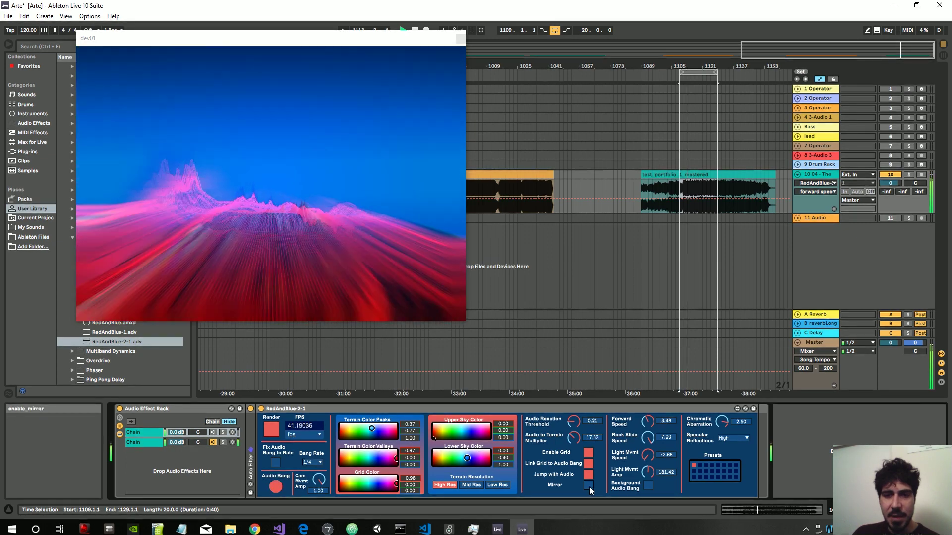
{"action": "left_click", "coordinate": [589, 486]}
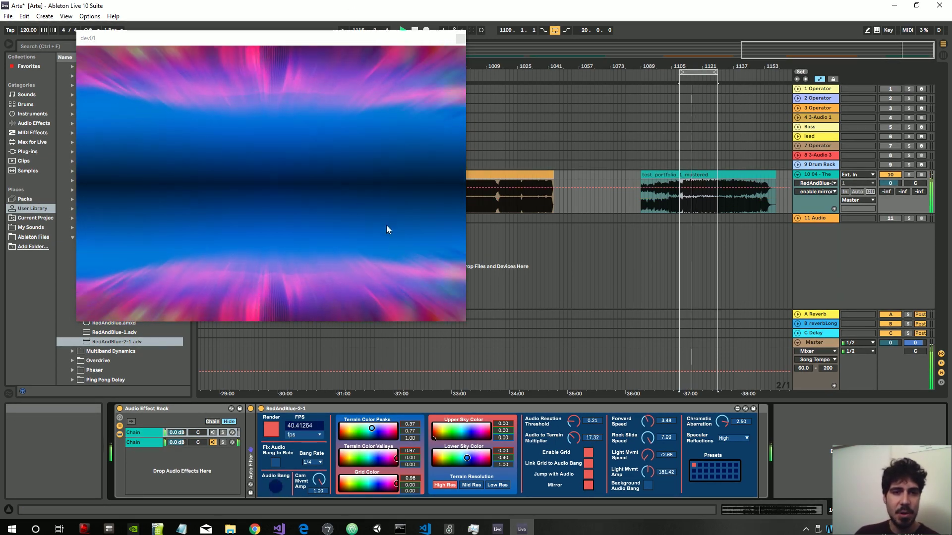
{"action": "left_click_drag", "start_coordinate": [739, 426], "coordinate": [740, 446]}
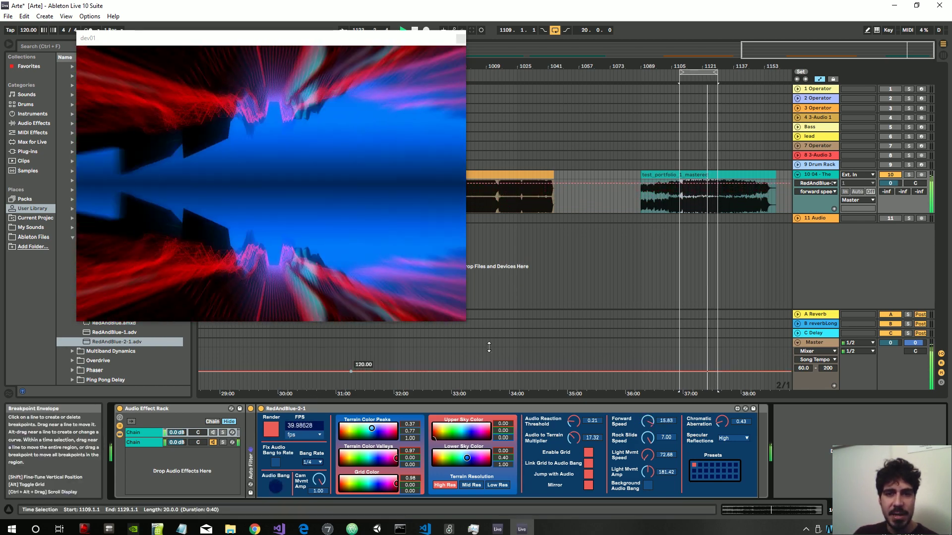
Step: Try a Forward Speed of 3.75, restart playback from 1117.1.1, and set the Forward Speed to 8.54
{"action": "left_click_drag", "start_coordinate": [648, 423], "coordinate": [647, 446]}
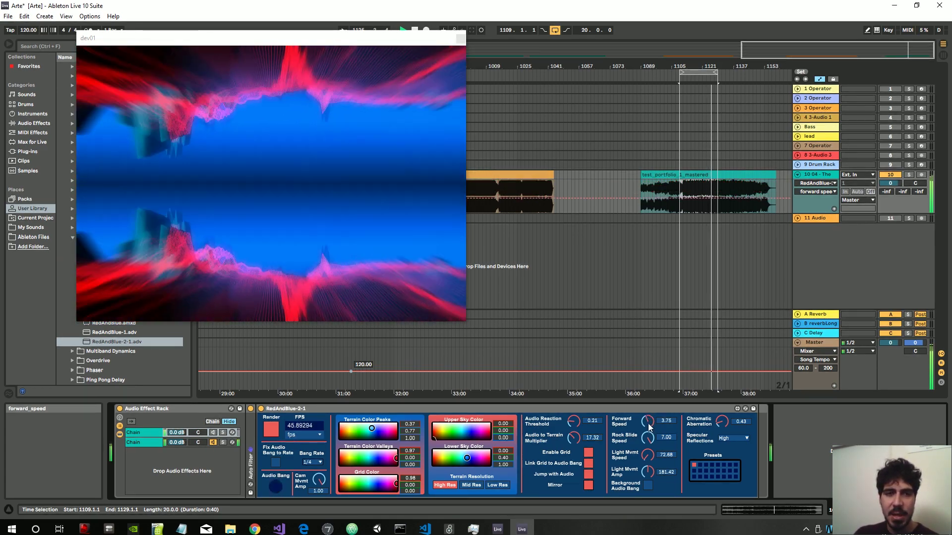
{"action": "left_click", "coordinate": [694, 189]}
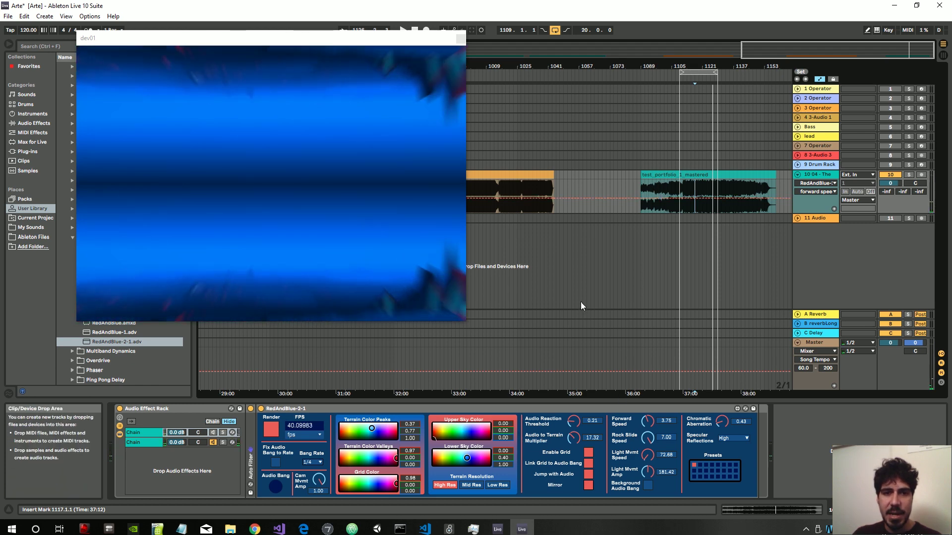
{"action": "key", "text": "space"}
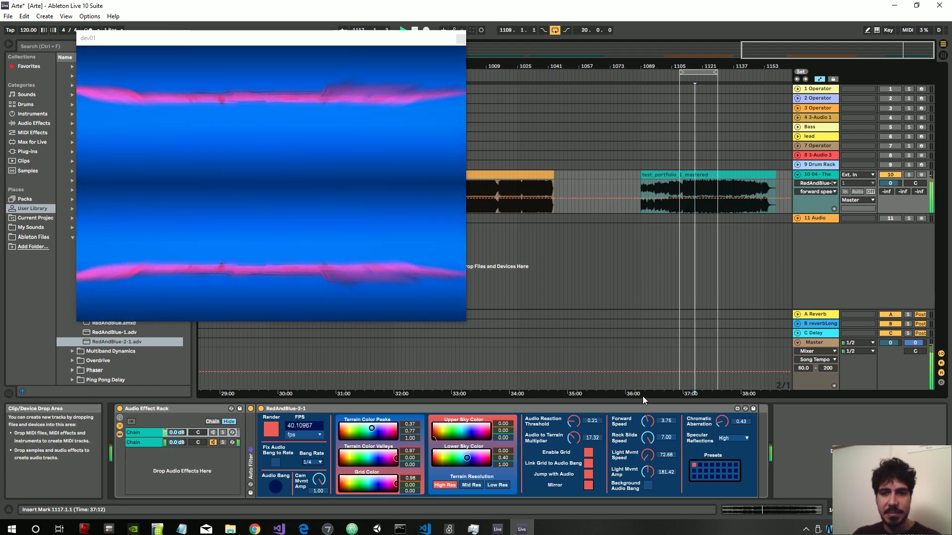
{"action": "mouse_move", "coordinate": [651, 426]}
{"action": "left_mouse_down"}
{"action": "mouse_move", "coordinate": [649, 465]}
{"action": "mouse_move", "coordinate": [644, 441]}
{"action": "left_mouse_up"}
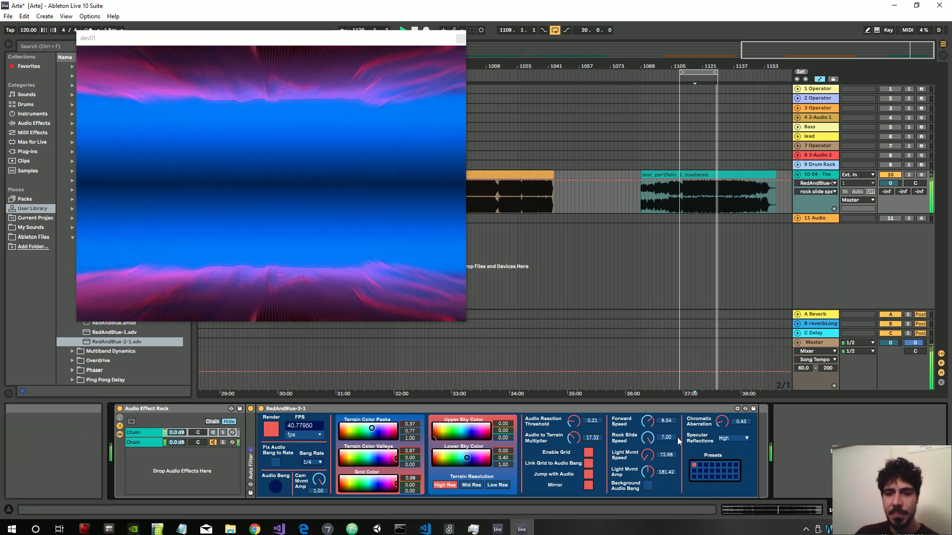
Step: Disable Mirror and try Rock Slide Speed values of 5.90, 6.48 and -7.00, ending at 0.00
{"action": "left_click", "coordinate": [588, 485]}
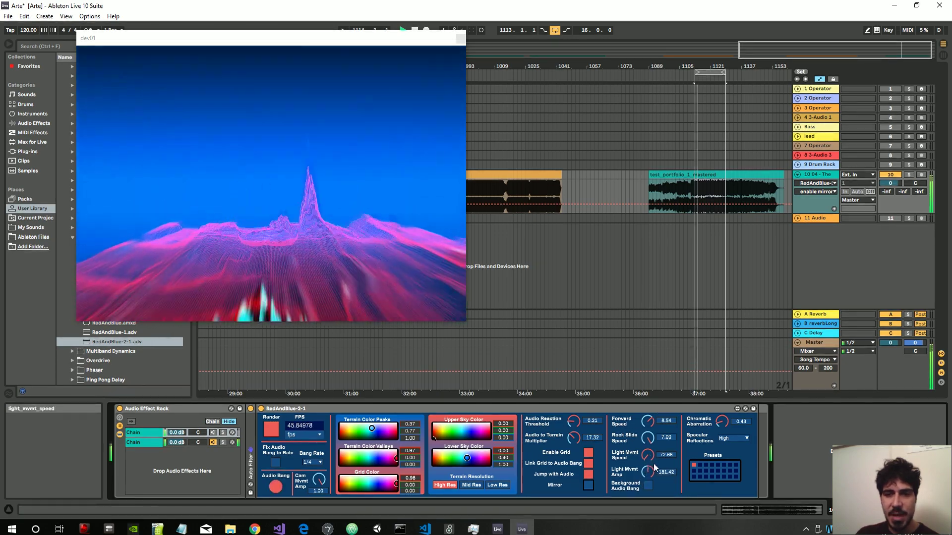
{"action": "left_click", "coordinate": [647, 438]}
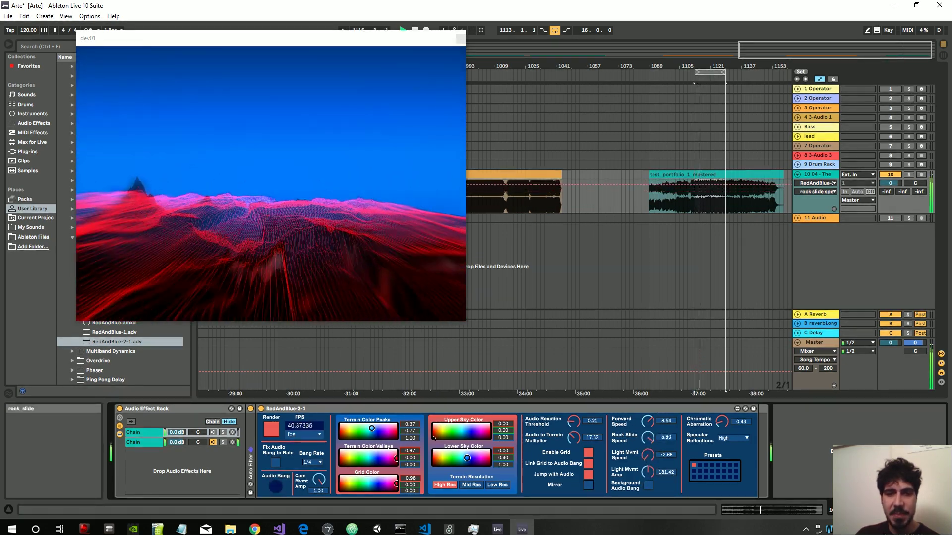
{"action": "left_click_drag", "start_coordinate": [647, 438], "coordinate": [648, 444]}
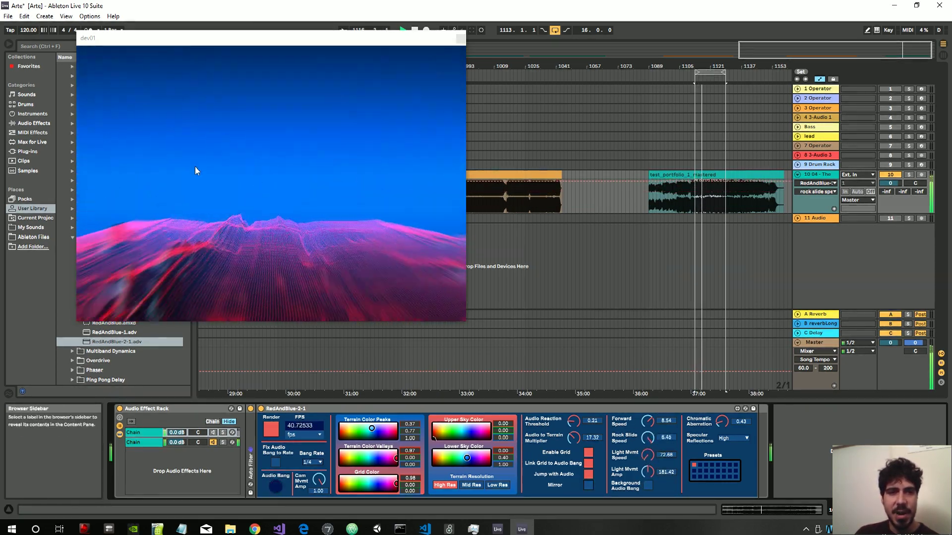
{"action": "left_click", "coordinate": [640, 372]}
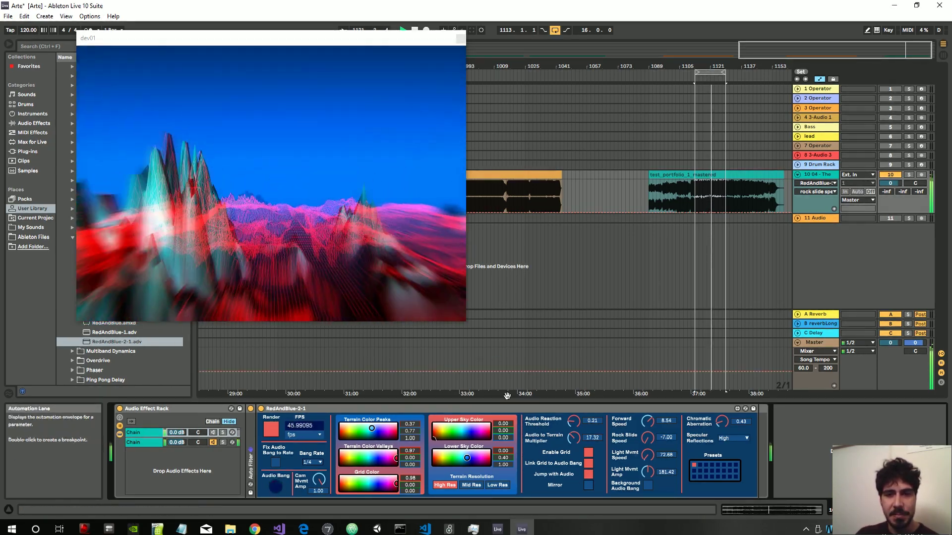
{"action": "double_click", "coordinate": [666, 438]}
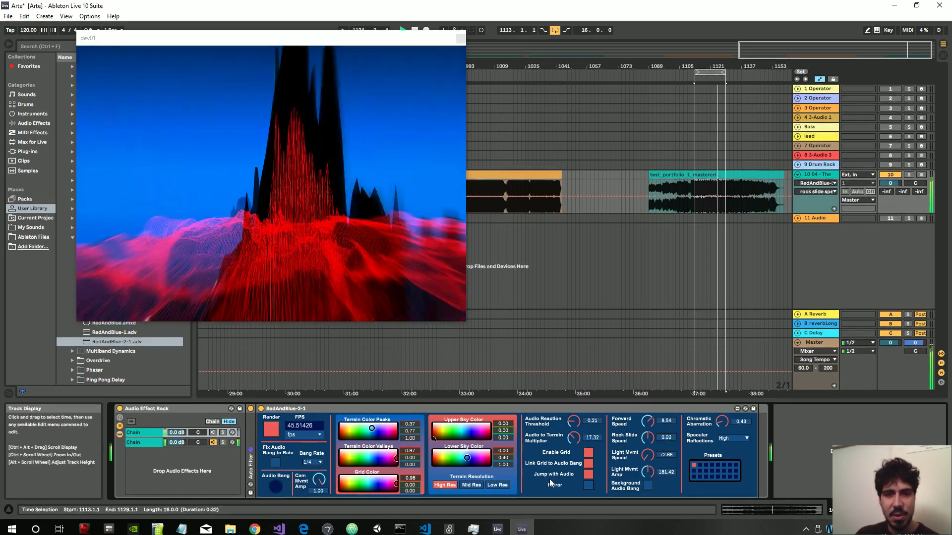
Step: Disable Jump with Audio, raise the Audio to Terrain Multiplier to 40.94, and set the Light Mvmt Speed to 1122.52
{"action": "left_click", "coordinate": [588, 474]}
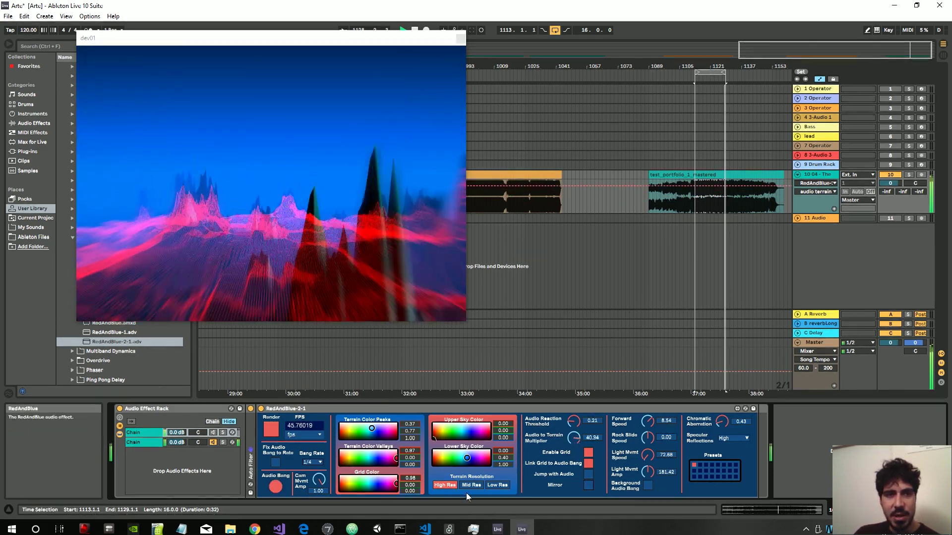
{"action": "mouse_move", "coordinate": [649, 455]}
{"action": "left_mouse_down"}
{"action": "mouse_move", "coordinate": [649, 426]}
{"action": "mouse_move", "coordinate": [647, 461]}
{"action": "left_mouse_up"}
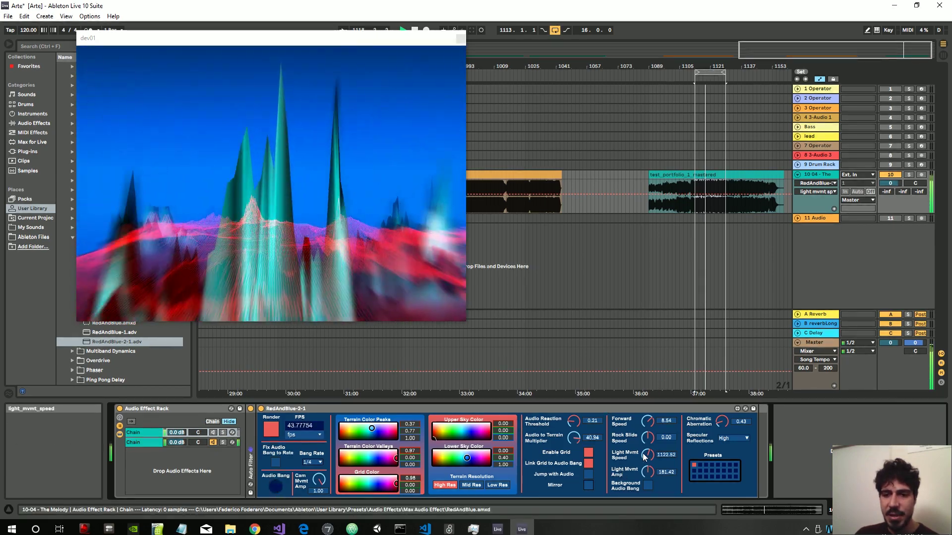
Step: Try Light Mvmt Speed values of 2000.00 and 10.00, ending at 1122.52, and raise the Light Mvmt Amp to 311.81
{"action": "left_click_drag", "start_coordinate": [646, 456], "coordinate": [646, 432]}
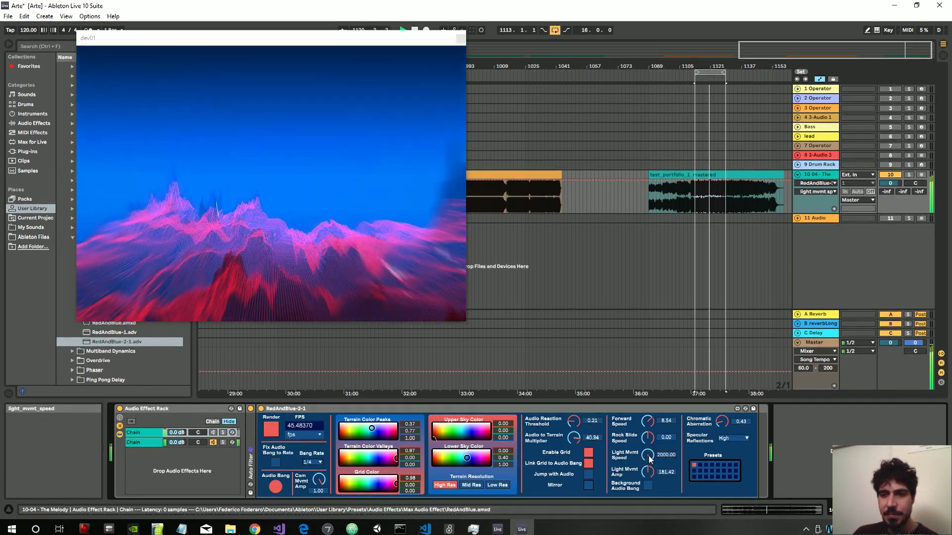
{"action": "left_click_drag", "start_coordinate": [649, 460], "coordinate": [650, 474]}
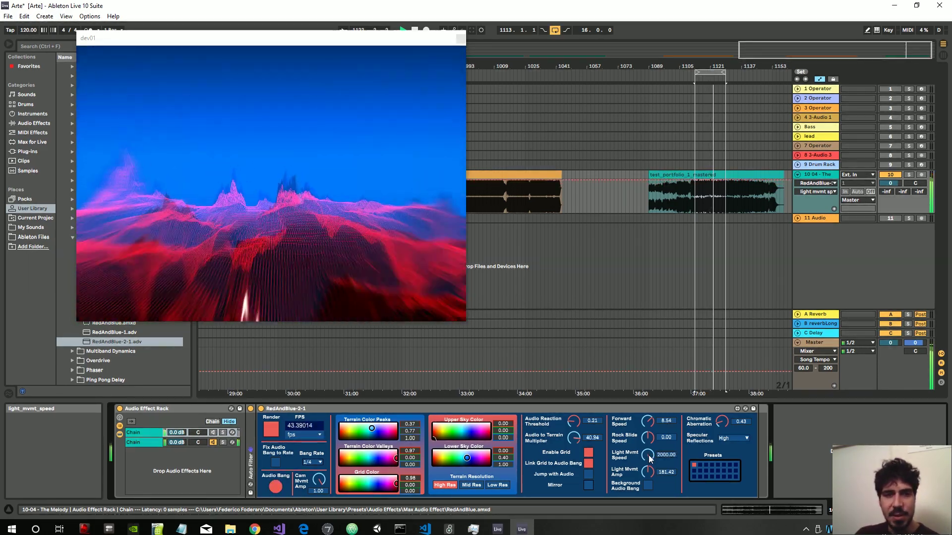
{"action": "left_click_drag", "start_coordinate": [651, 461], "coordinate": [651, 479]}
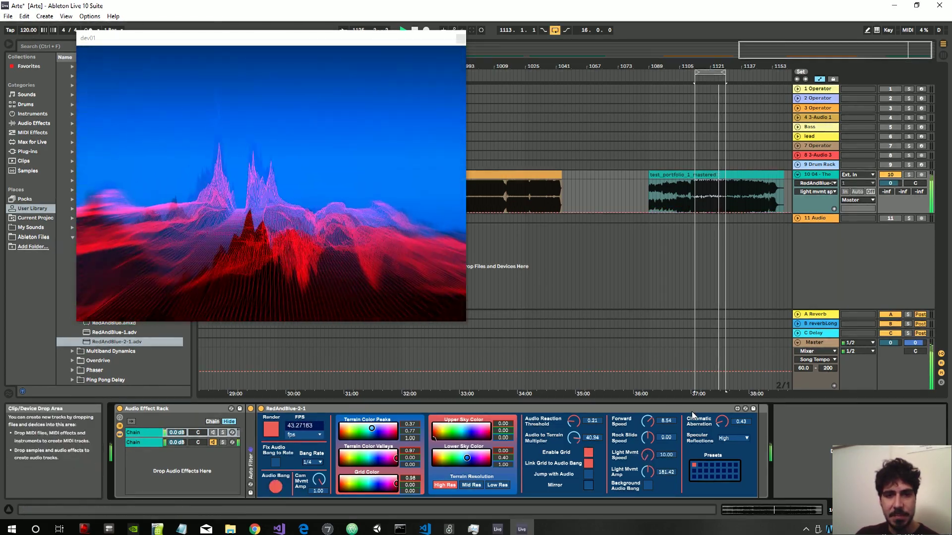
{"action": "left_click_drag", "start_coordinate": [650, 474], "coordinate": [650, 437]}
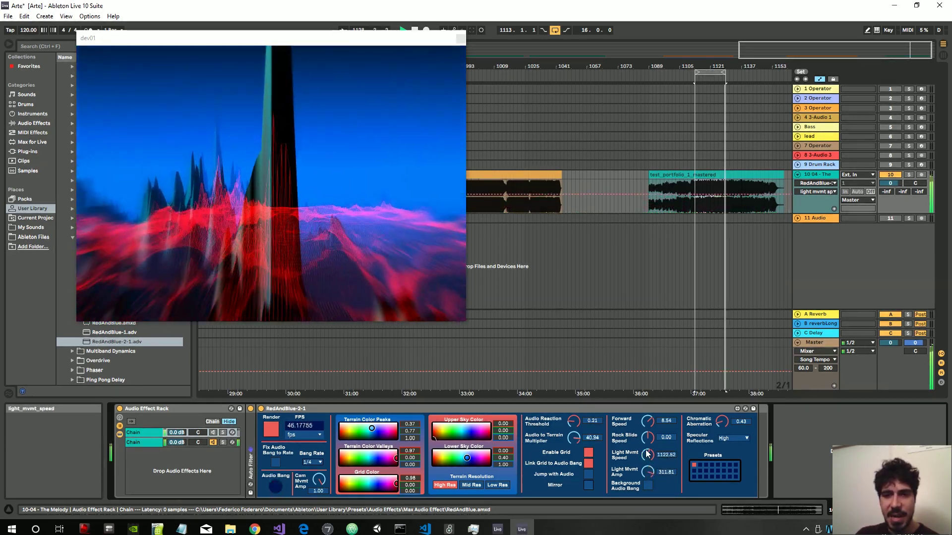
Step: Reduce the Light Mvmt Speed in stages to 777.80, 260.71 and 135.35, and try Light Mvmt Amp values of 360.00 and 14.17
{"action": "left_click_drag", "start_coordinate": [649, 461], "coordinate": [647, 466]}
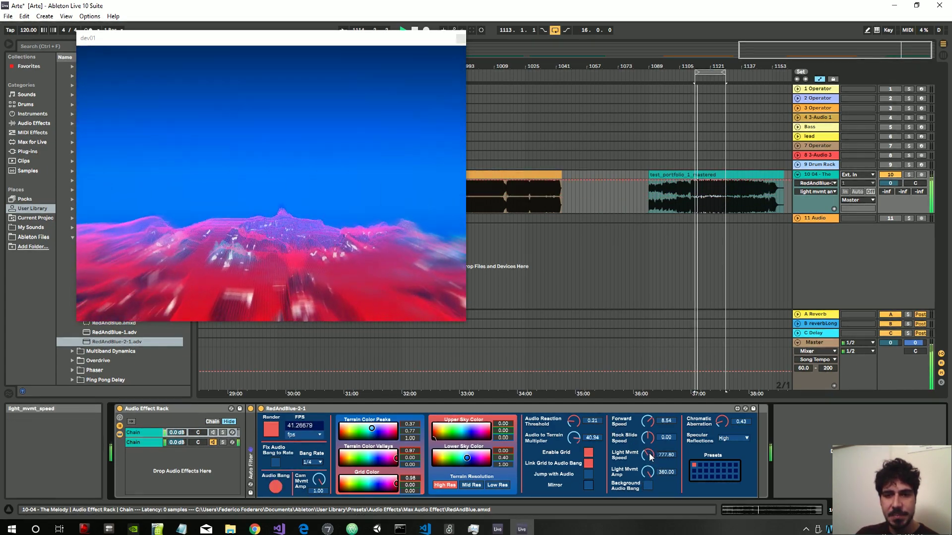
{"action": "left_click_drag", "start_coordinate": [651, 457], "coordinate": [650, 464]}
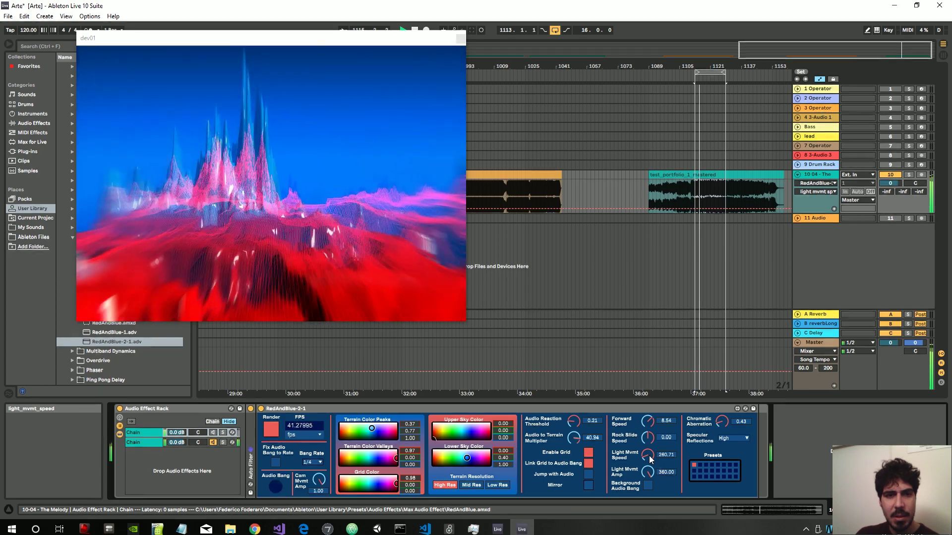
{"action": "left_click_drag", "start_coordinate": [647, 455], "coordinate": [646, 459]}
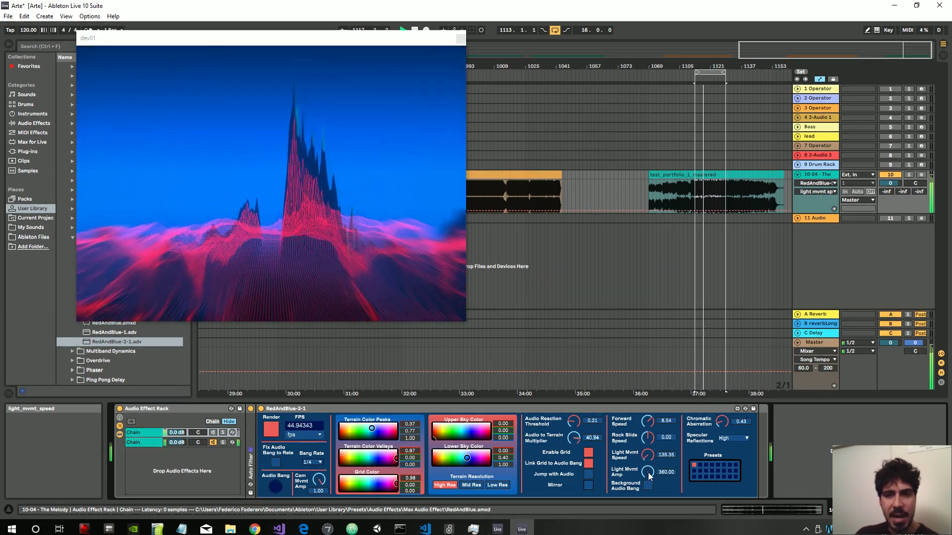
{"action": "left_click_drag", "start_coordinate": [647, 472], "coordinate": [647, 501]}
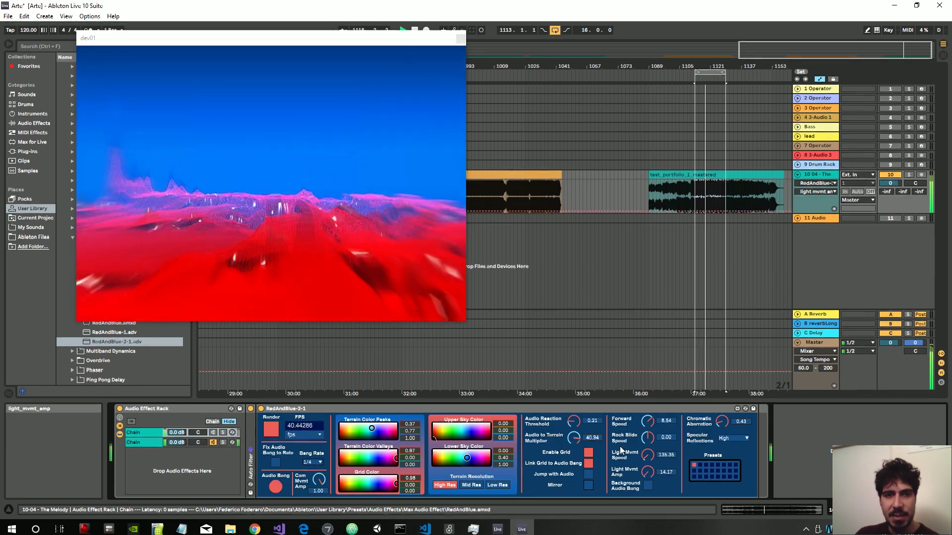
Step: Set the Light Mvmt Speed to 401.73 and the Light Mvmt Amp to 357.17, and enable Background Audio Bang
{"action": "left_click_drag", "start_coordinate": [647, 455], "coordinate": [647, 432]}
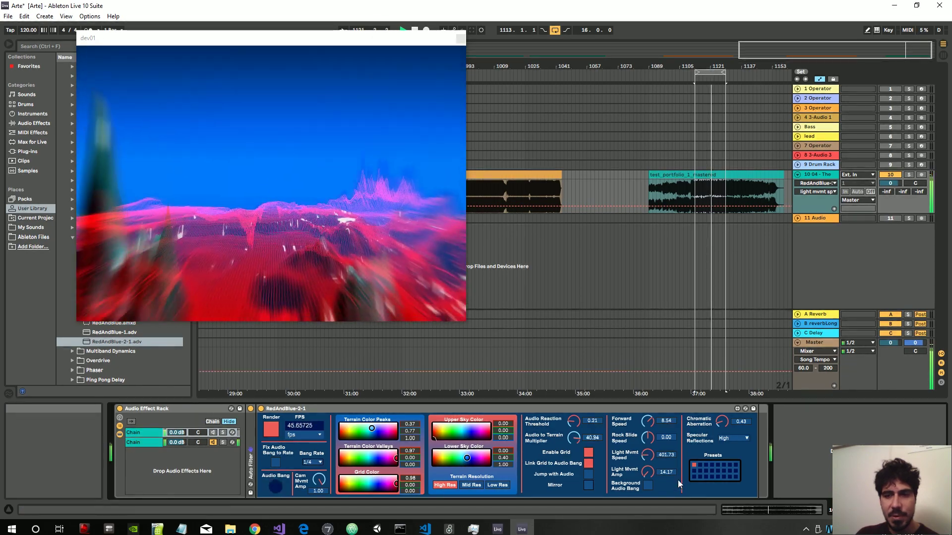
{"action": "mouse_move", "coordinate": [649, 473]}
{"action": "left_mouse_down"}
{"action": "mouse_move", "coordinate": [649, 448]}
{"action": "mouse_move", "coordinate": [650, 475]}
{"action": "left_mouse_up"}
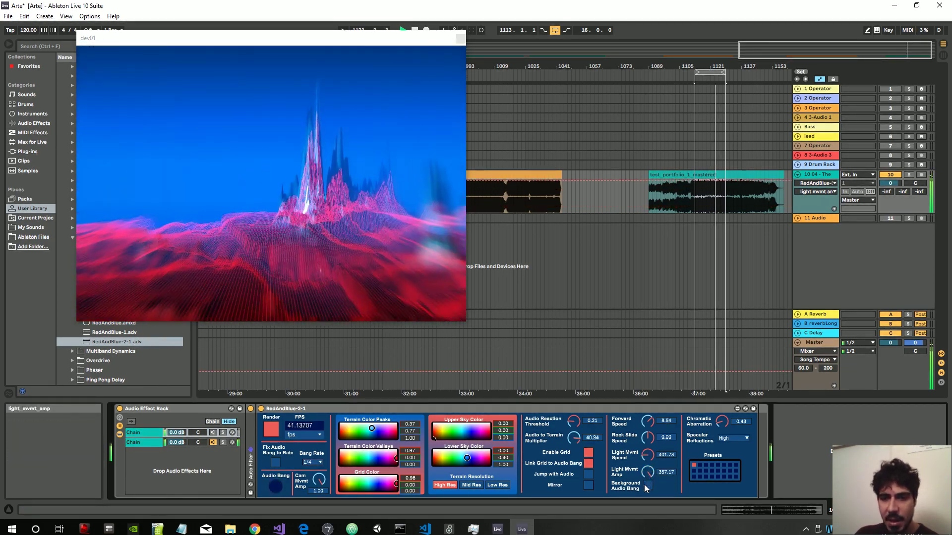
{"action": "left_click", "coordinate": [647, 487]}
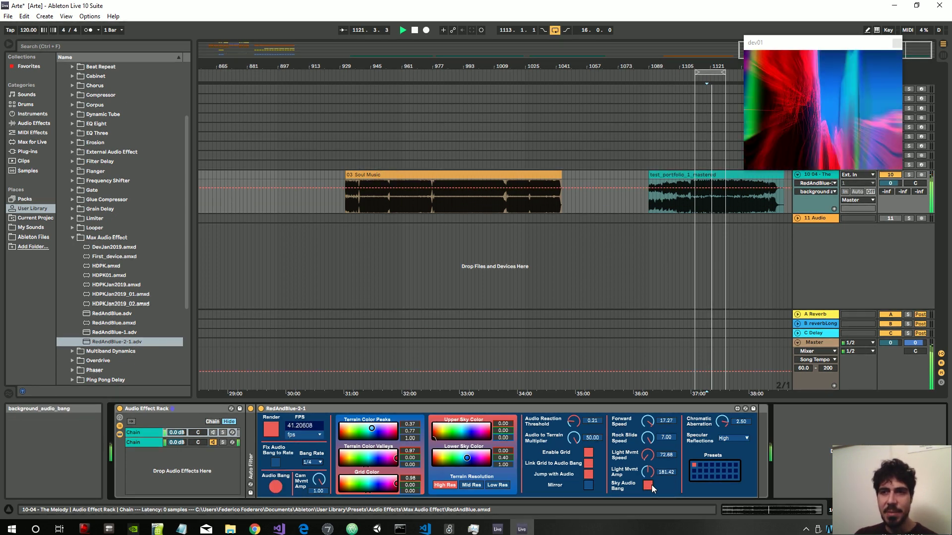
Step: Reposition and enlarge the dev01 render window over the arrangement, and set the Audio Reaction Threshold to 0.31
{"action": "left_click_drag", "start_coordinate": [754, 49], "coordinate": [85, 65]}
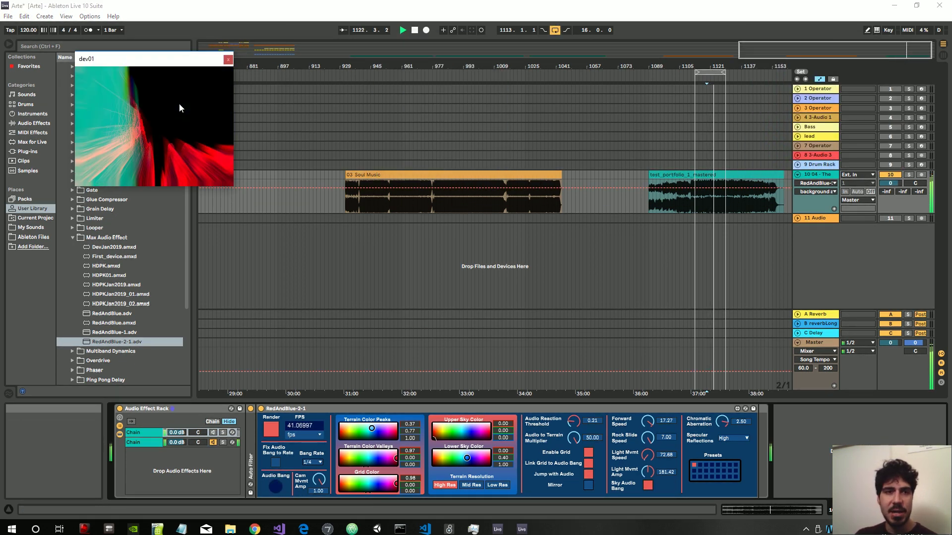
{"action": "left_click_drag", "start_coordinate": [233, 186], "coordinate": [549, 355]}
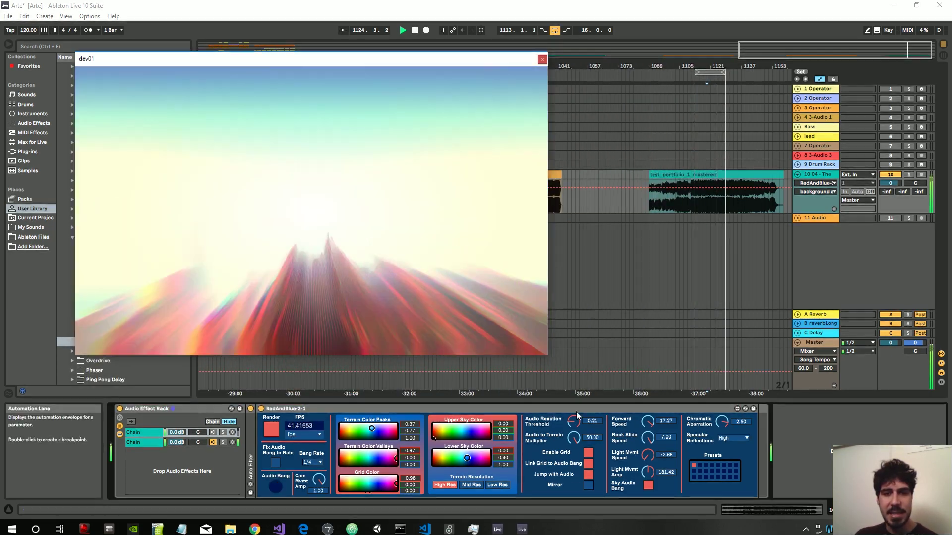
{"action": "left_click_drag", "start_coordinate": [574, 421], "coordinate": [573, 410]}
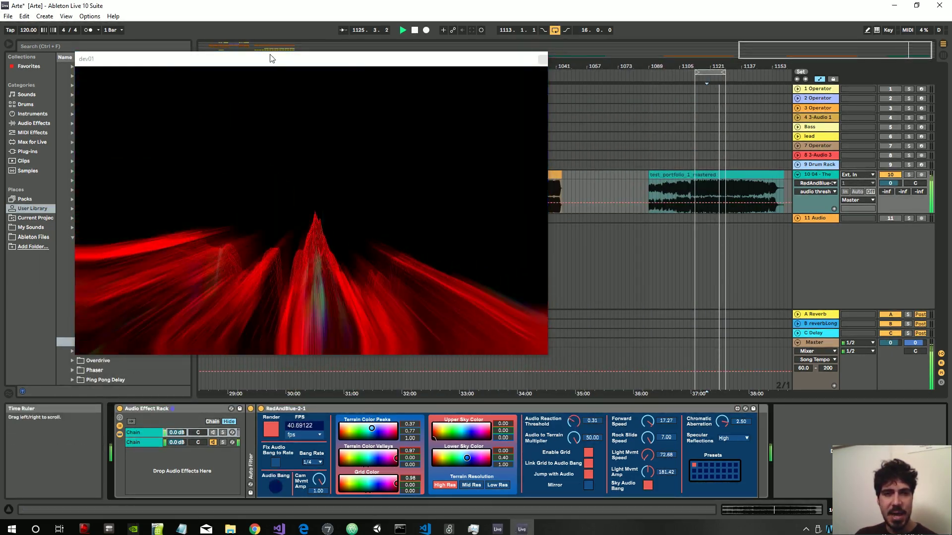
{"action": "left_click_drag", "start_coordinate": [273, 60], "coordinate": [252, 17]}
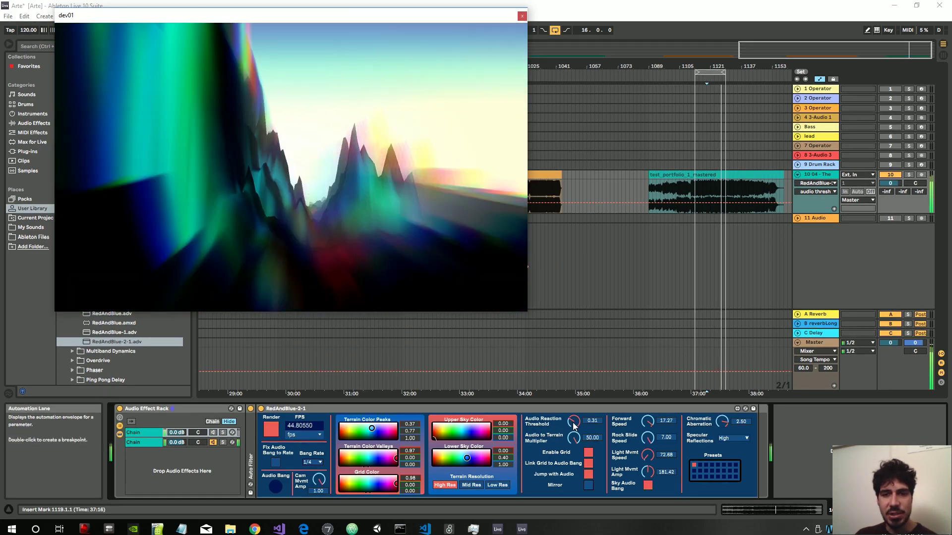
Step: Try a Chromatic Aberration of 3.00, reduce the Audio to Terrain Multiplier to 15.75, and settle the Chromatic Aberration at 2.82
{"action": "mouse_move", "coordinate": [722, 421]}
{"action": "left_mouse_down"}
{"action": "mouse_move", "coordinate": [723, 433]}
{"action": "mouse_move", "coordinate": [723, 419]}
{"action": "left_mouse_up"}
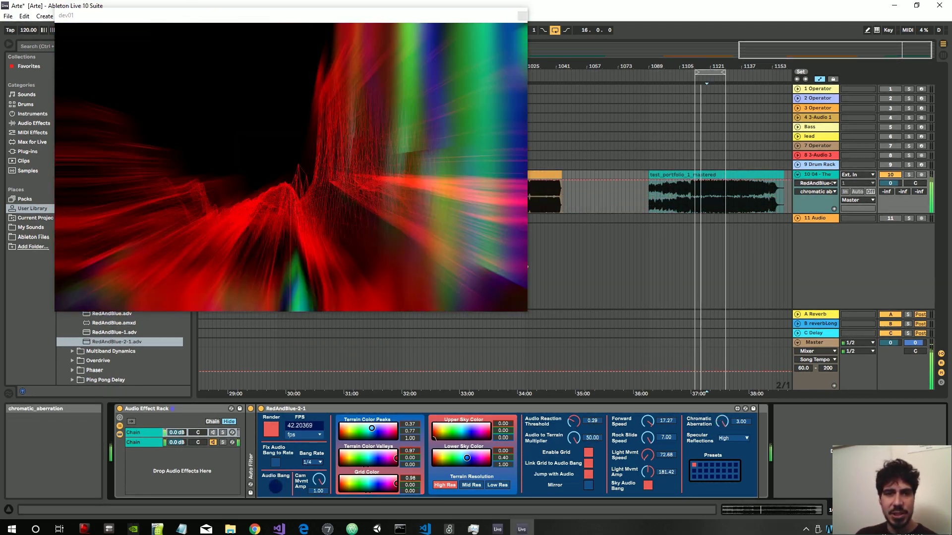
{"action": "left_click_drag", "start_coordinate": [574, 438], "coordinate": [573, 449]}
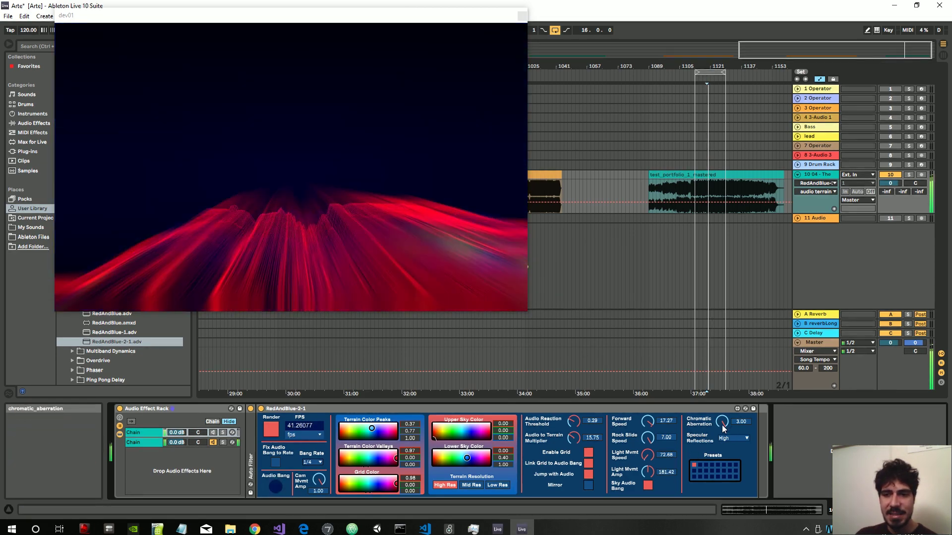
{"action": "left_click_drag", "start_coordinate": [722, 425], "coordinate": [722, 429]}
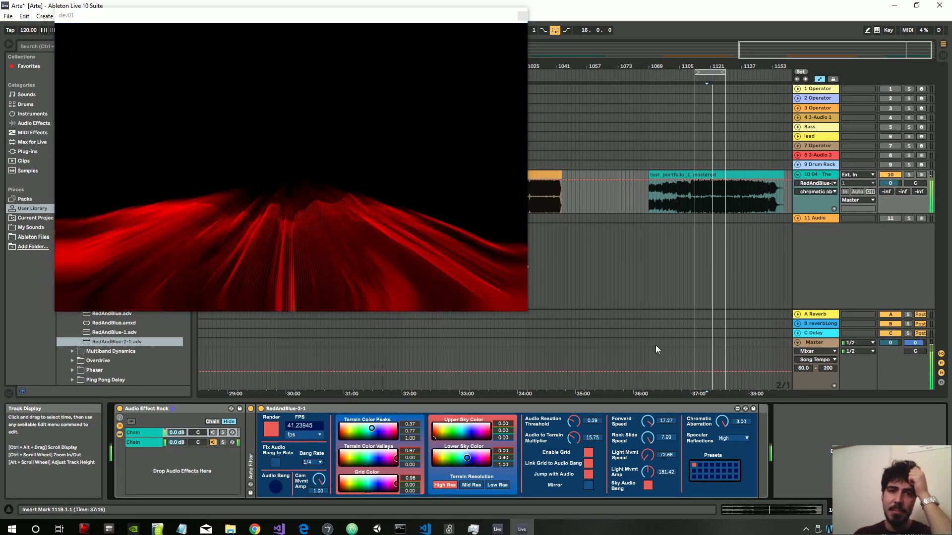
{"action": "left_click_drag", "start_coordinate": [725, 421], "coordinate": [725, 412]}
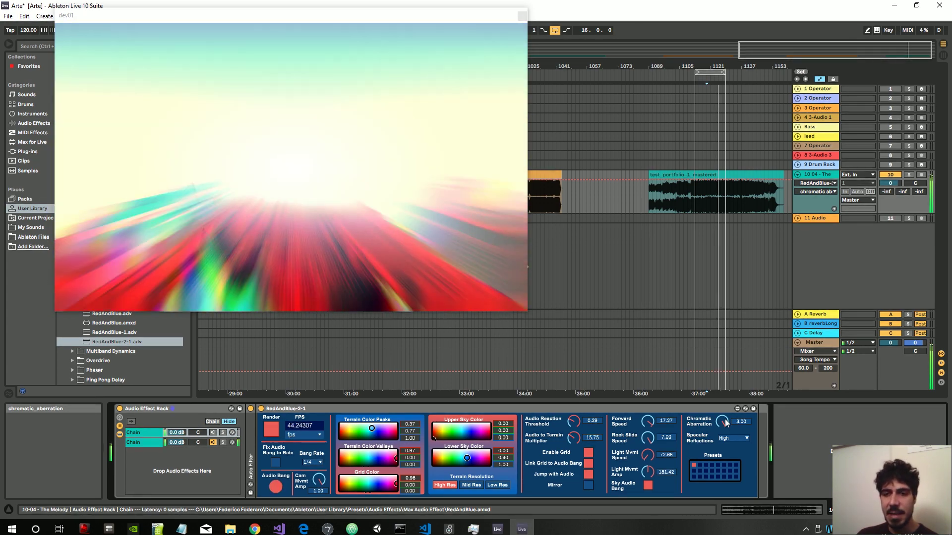
{"action": "left_click_drag", "start_coordinate": [726, 421], "coordinate": [728, 419]}
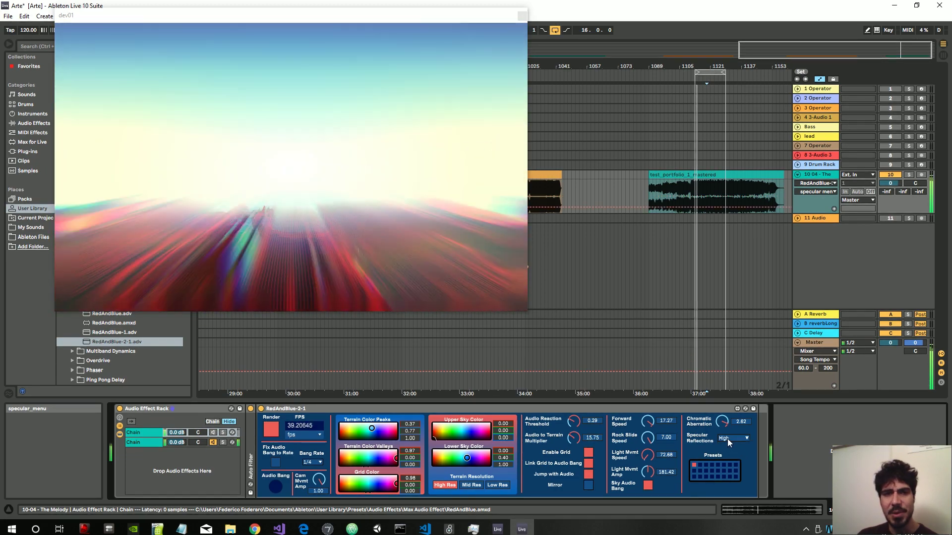
Step: Set Light Mvmt Amp to 0.00, Audio Reaction Threshold to 0.31, Forward Speed to 1.12, Chromatic Aberration to 0.19 and Light Mvmt Speed to 10.00
{"action": "left_click_drag", "start_coordinate": [640, 473], "coordinate": [639, 496]}
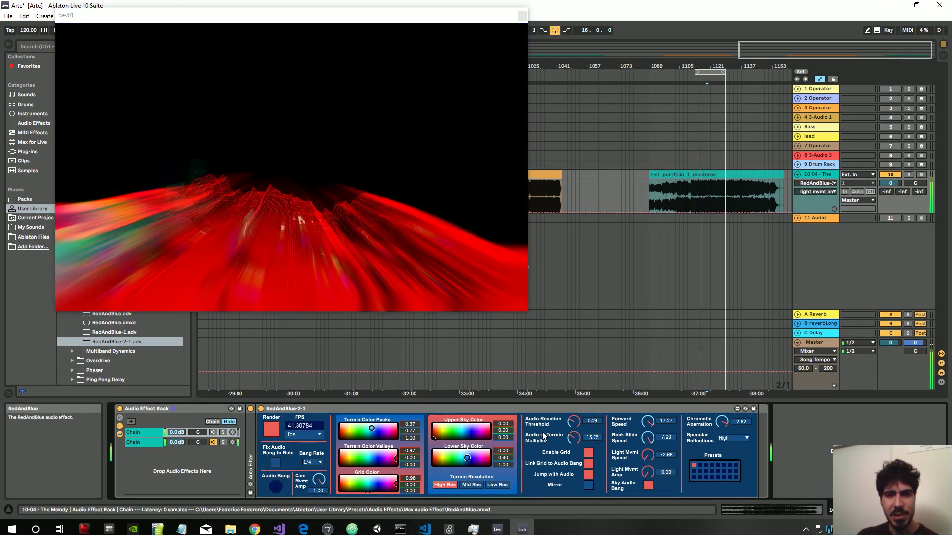
{"action": "mouse_move", "coordinate": [571, 423]}
{"action": "left_mouse_down"}
{"action": "mouse_move", "coordinate": [572, 438]}
{"action": "mouse_move", "coordinate": [572, 421]}
{"action": "left_mouse_up"}
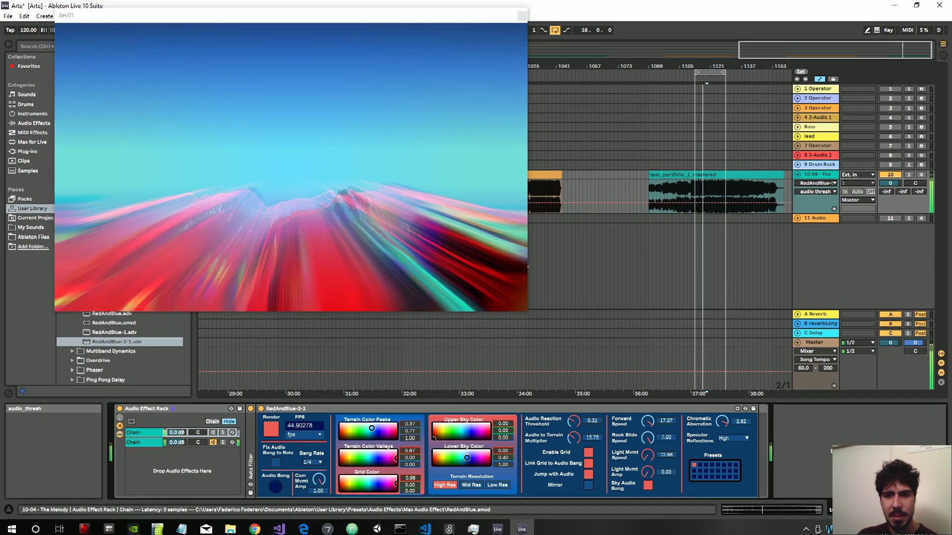
{"action": "left_click_drag", "start_coordinate": [647, 421], "coordinate": [648, 445]}
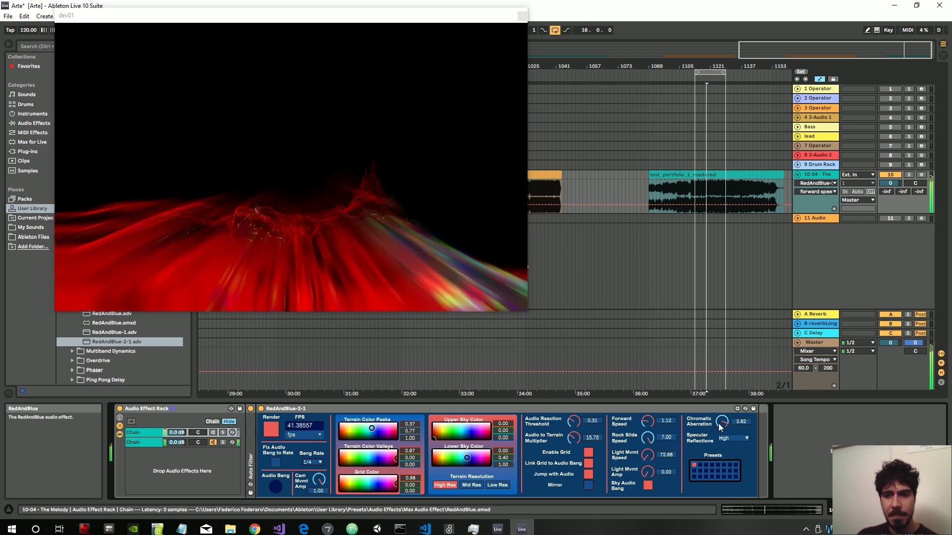
{"action": "left_click_drag", "start_coordinate": [720, 427], "coordinate": [721, 446]}
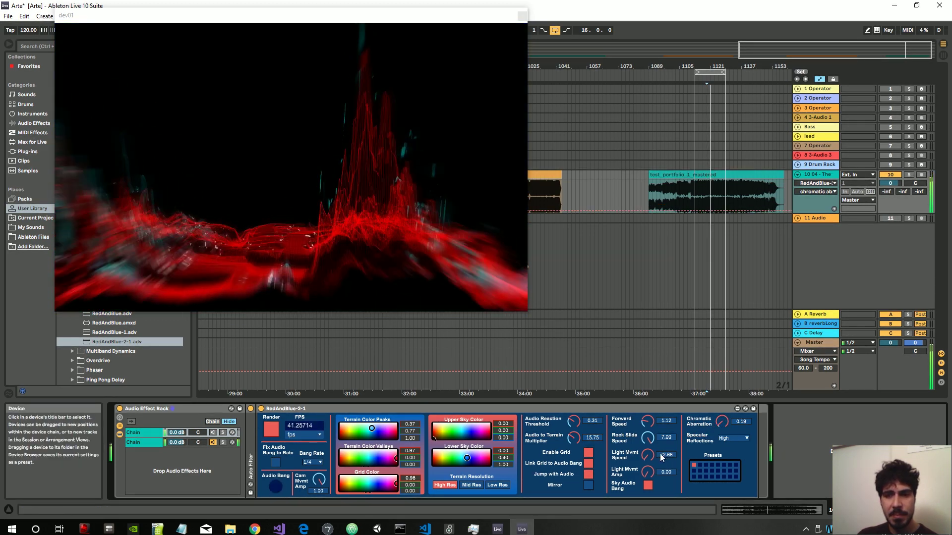
{"action": "left_click_drag", "start_coordinate": [647, 454], "coordinate": [648, 485]}
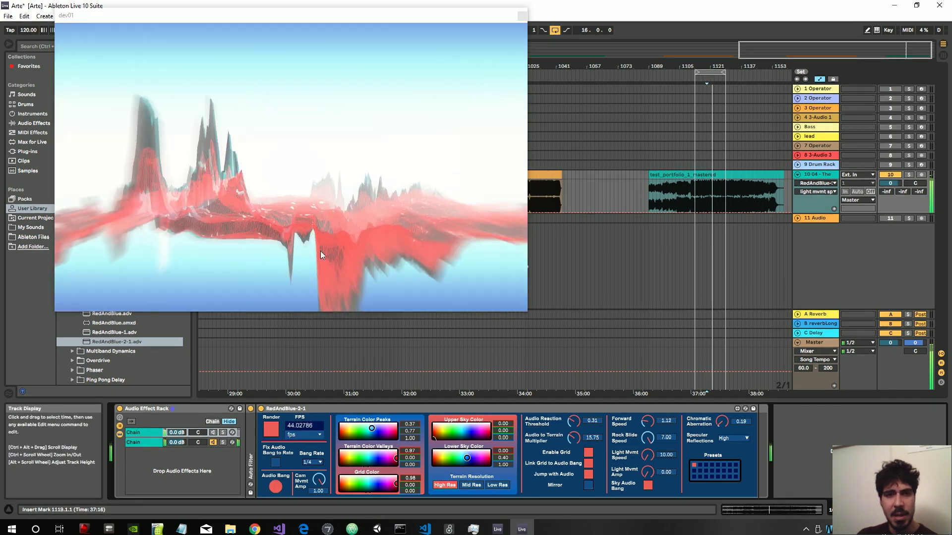
Step: Try Specular Reflections at Moderate and Off, return them to High, and set the Forward Speed to 5.24
{"action": "left_click", "coordinate": [740, 433]}
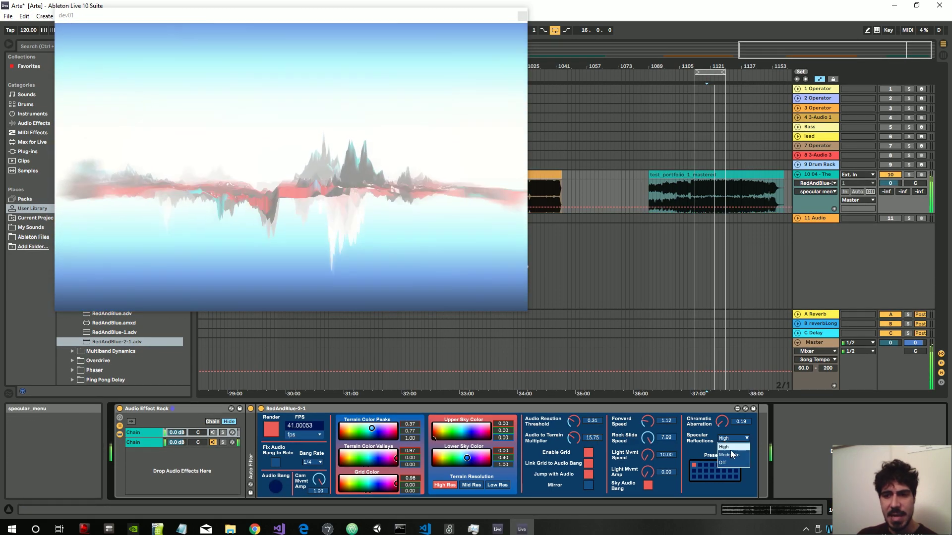
{"action": "left_click", "coordinate": [732, 452]}
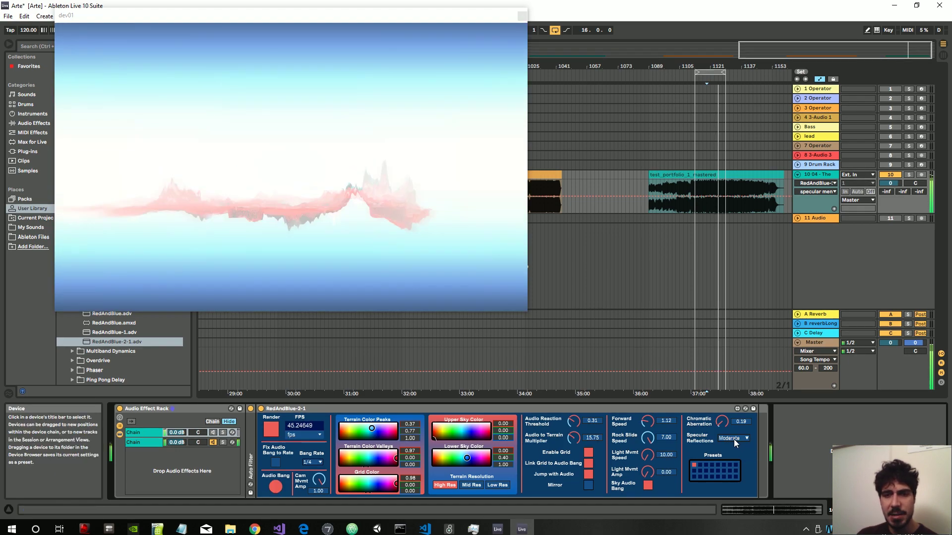
{"action": "left_click_drag", "start_coordinate": [641, 420], "coordinate": [640, 417]}
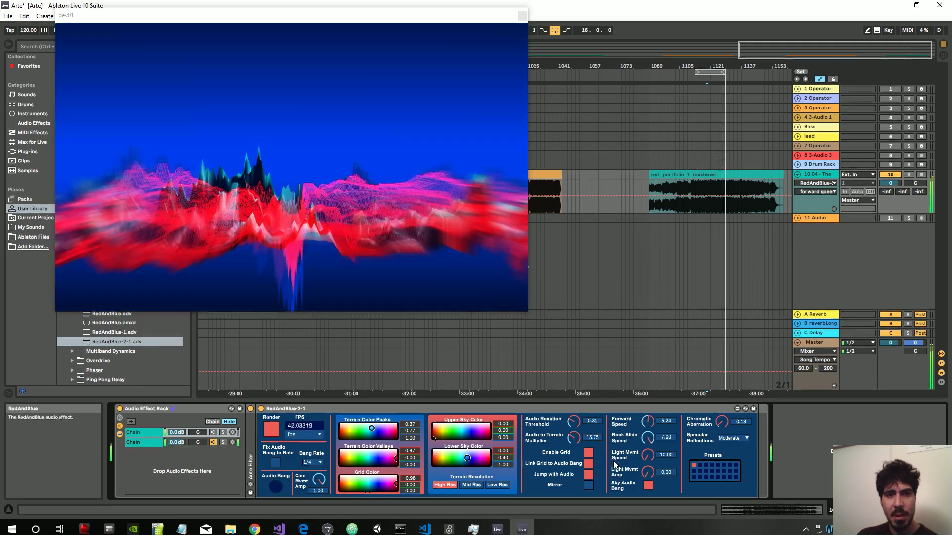
{"action": "left_click", "coordinate": [732, 438]}
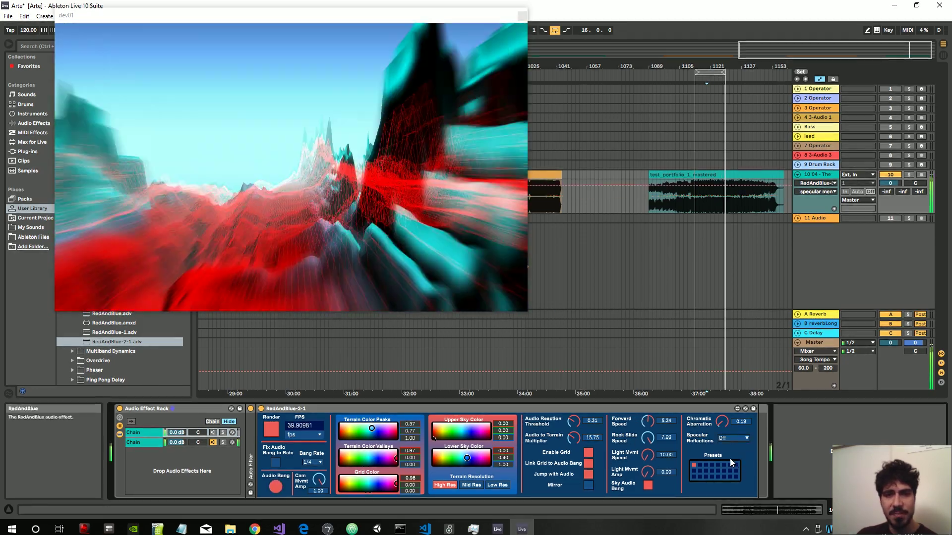
{"action": "left_click", "coordinate": [733, 462]}
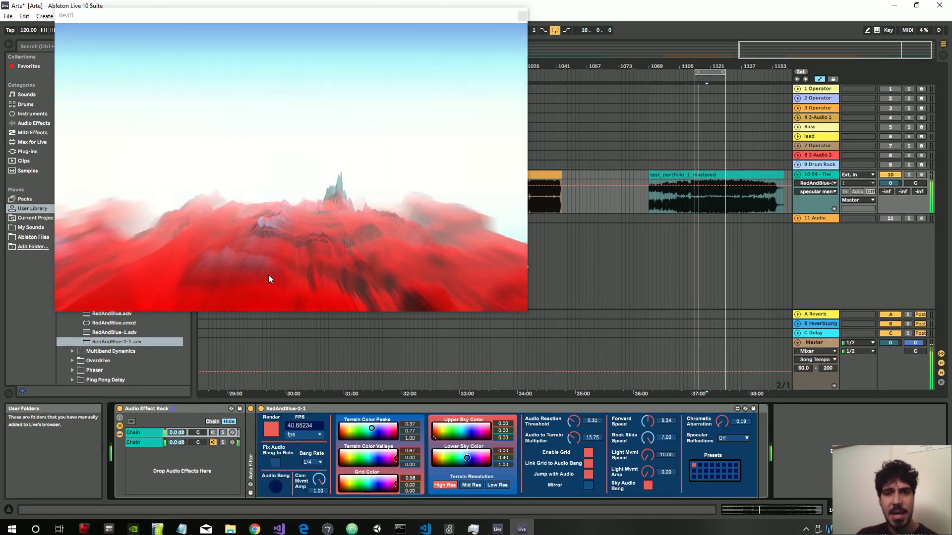
{"action": "left_click", "coordinate": [745, 438]}
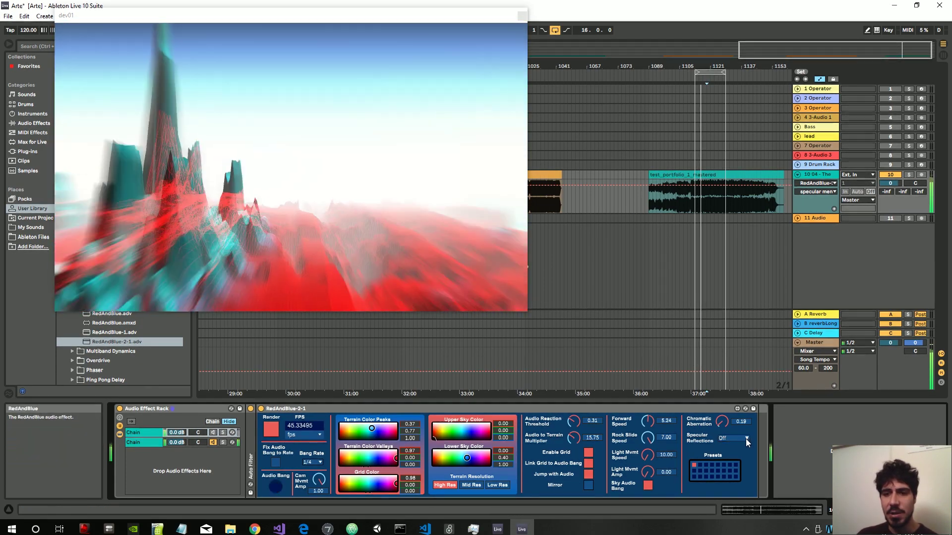
{"action": "left_click", "coordinate": [736, 443]}
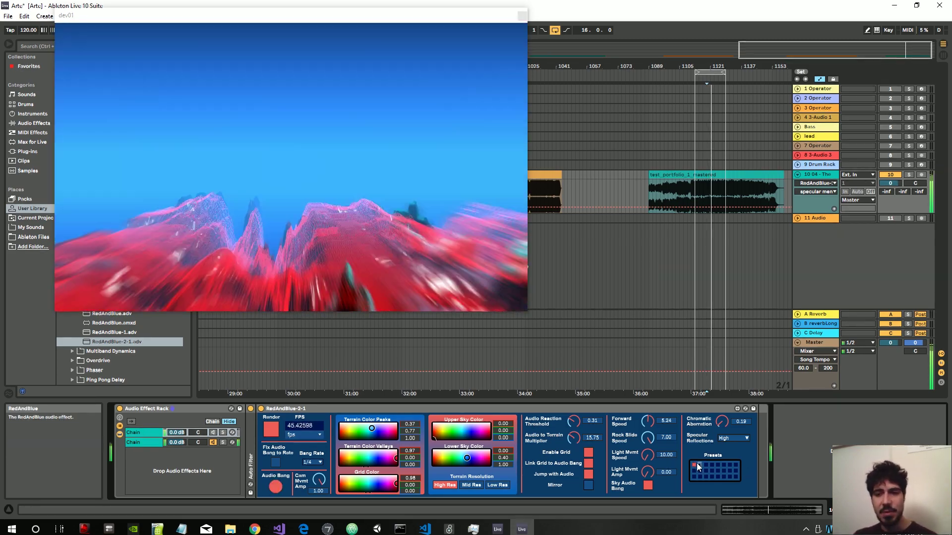
Step: Store the current settings in the device's second preset slot and save the device to the User Library as RedAndBlue-2-1-1.adv
{"action": "left_click", "coordinate": [704, 464], "text": "shift"}
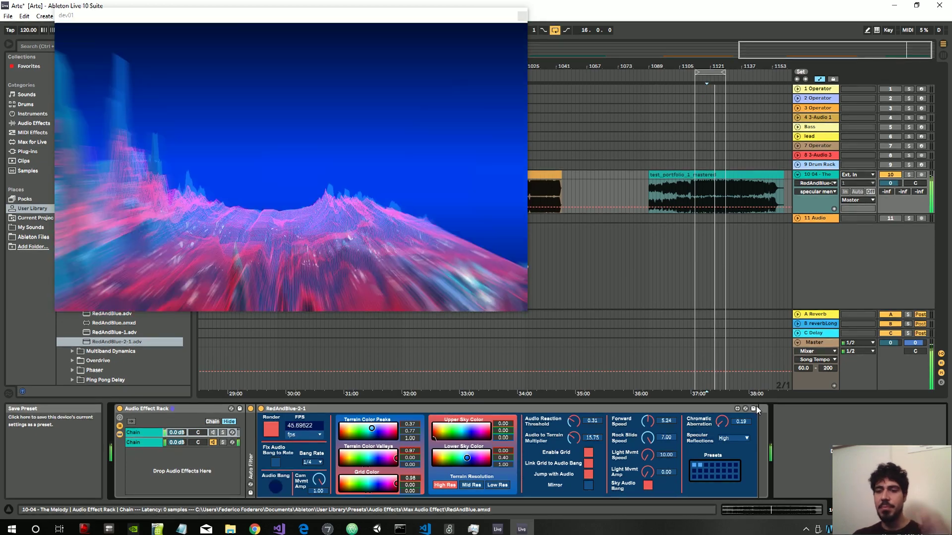
{"action": "left_click", "coordinate": [753, 409]}
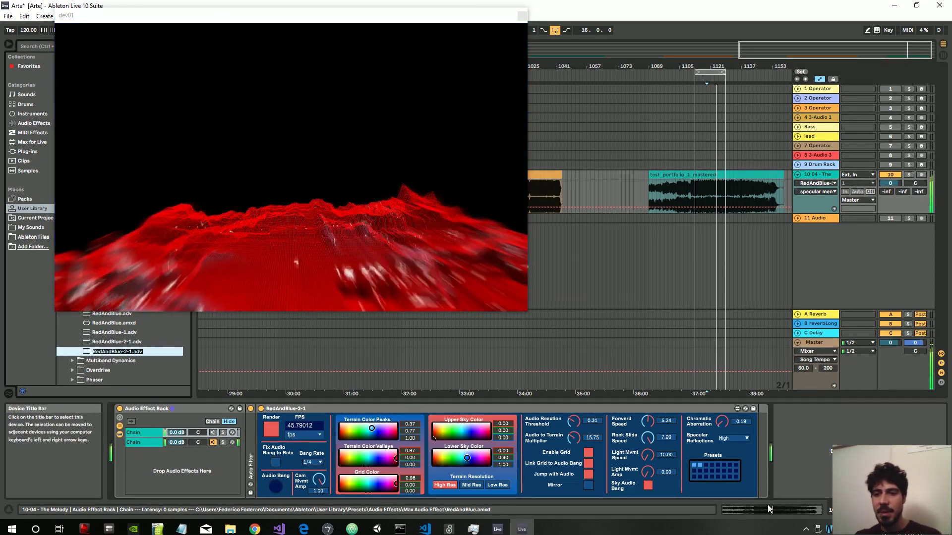
{"action": "left_click_drag", "start_coordinate": [372, 26], "coordinate": [524, 53]}
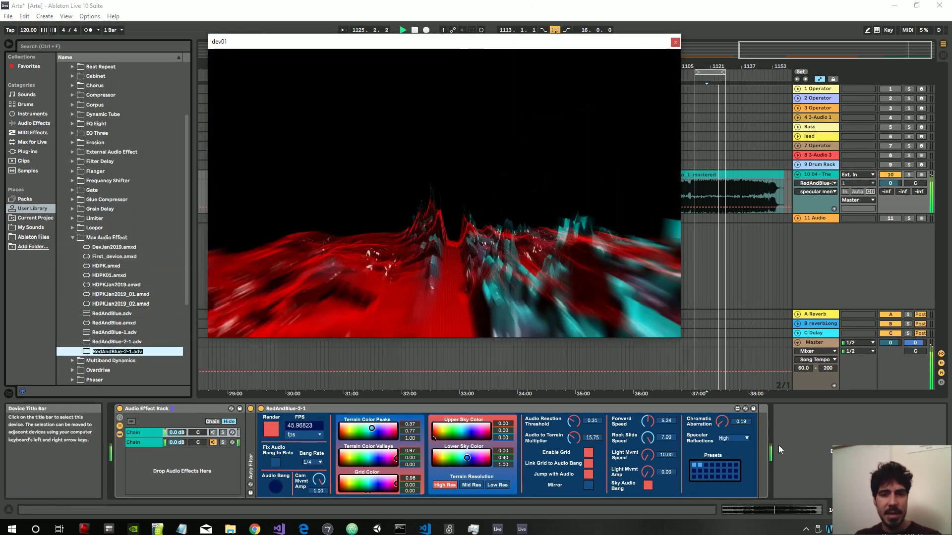
{"action": "left_click", "coordinate": [186, 336]}
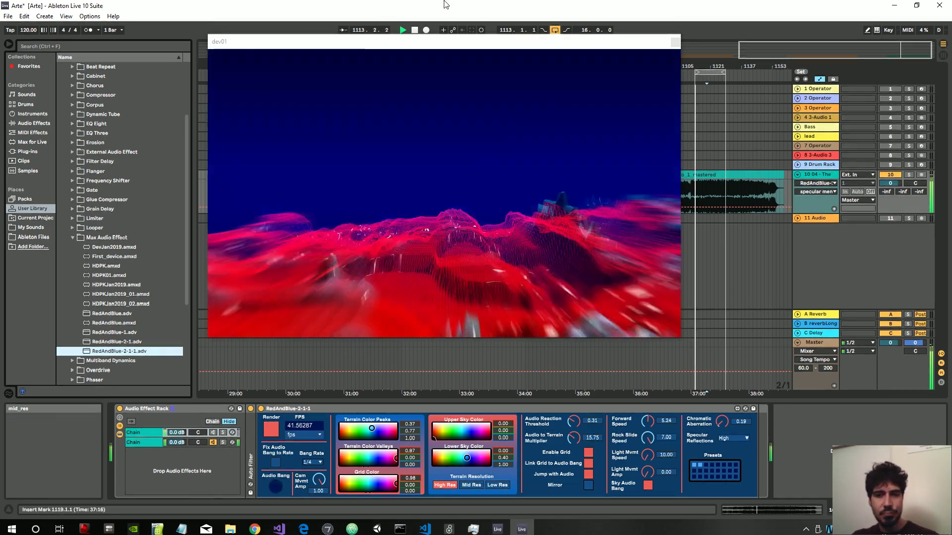
Step: Shift the dev01 render window slightly, adjust the system volume to 20, and switch the render to full screen
{"action": "left_click_drag", "start_coordinate": [417, 54], "coordinate": [432, 59]}
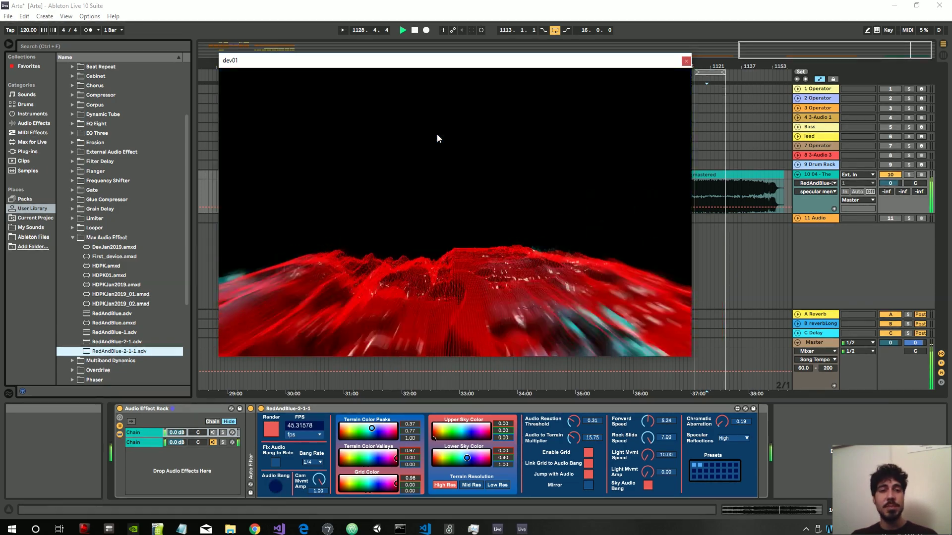
{"action": "key", "text": "XF86AudioLowerVolume"}
{"action": "key", "text": "XF86AudioRaiseVolume"}
{"action": "key", "text": "XF86AudioRaiseVolume"}
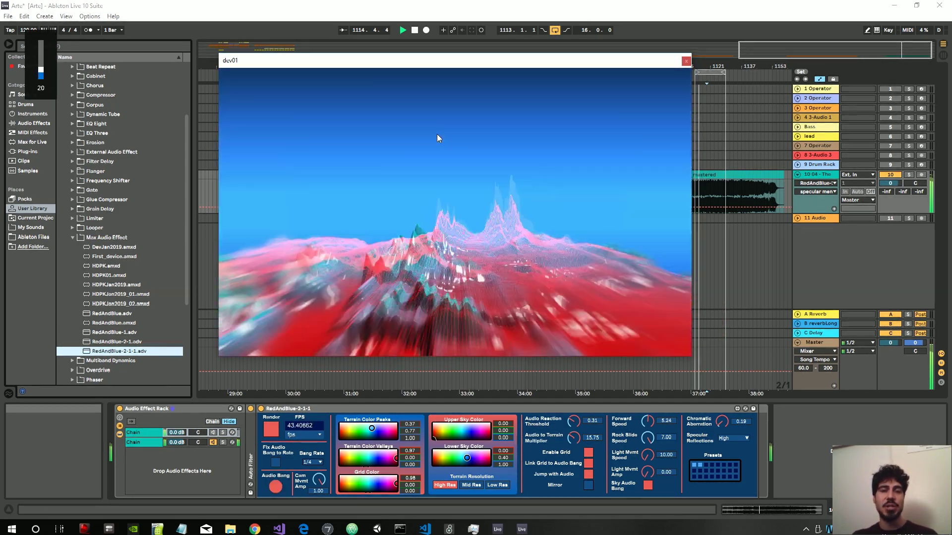
{"action": "key", "text": "Escape"}
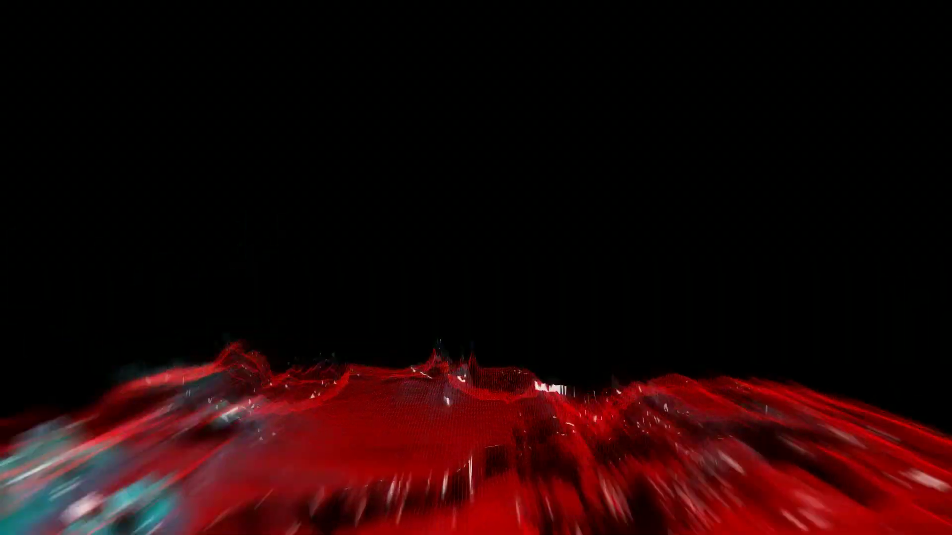